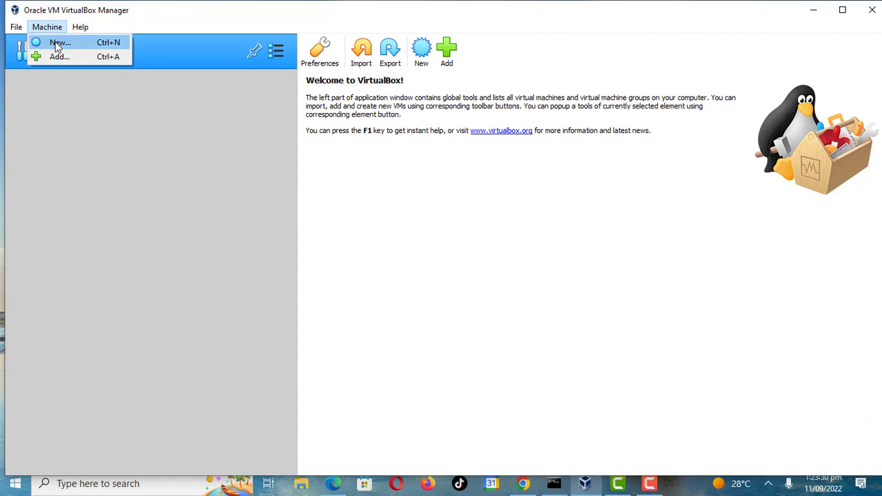
# - Start creating a new virtual machine and name it Ubuntu Server
pyautogui.click(56, 43)
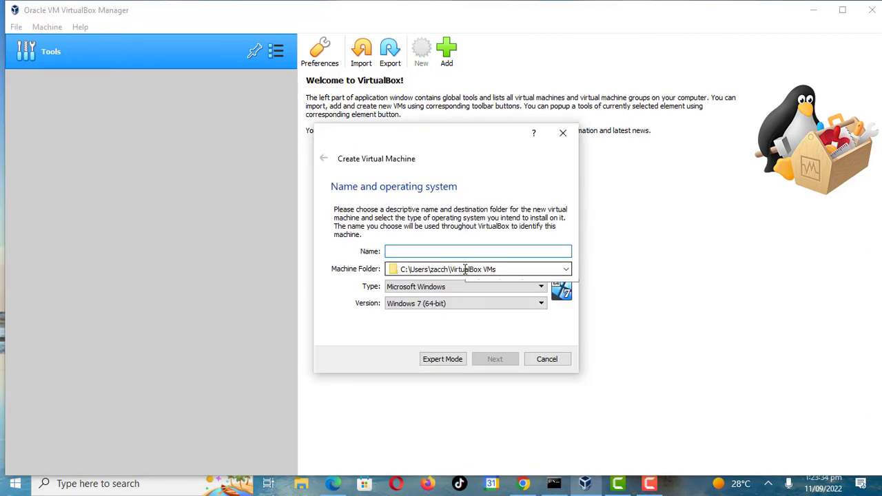
pyautogui.write('Ubuntu ')
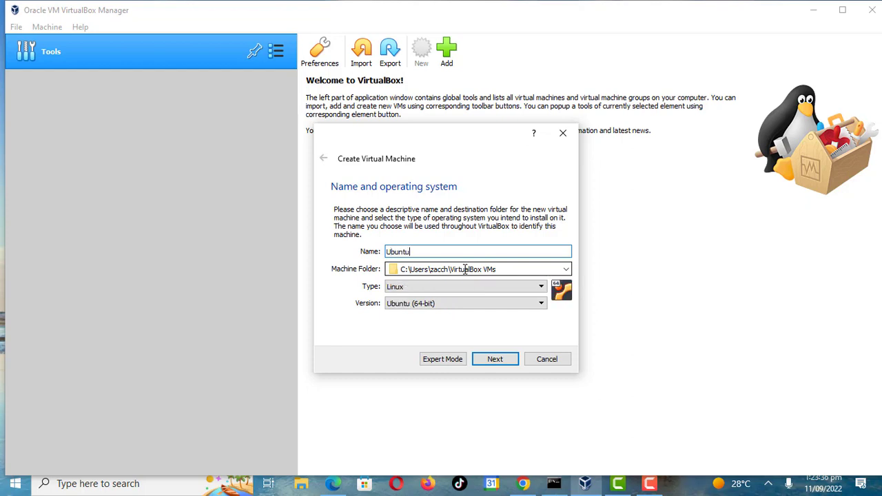
pyautogui.write('Server')
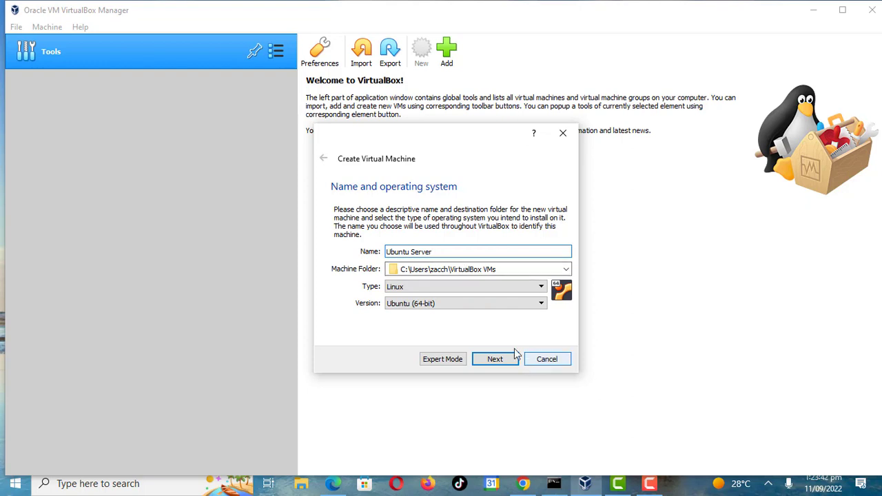
# - Choose Ubuntu (64-bit) as the operating system version and continue to the next page
pyautogui.click(540, 303)
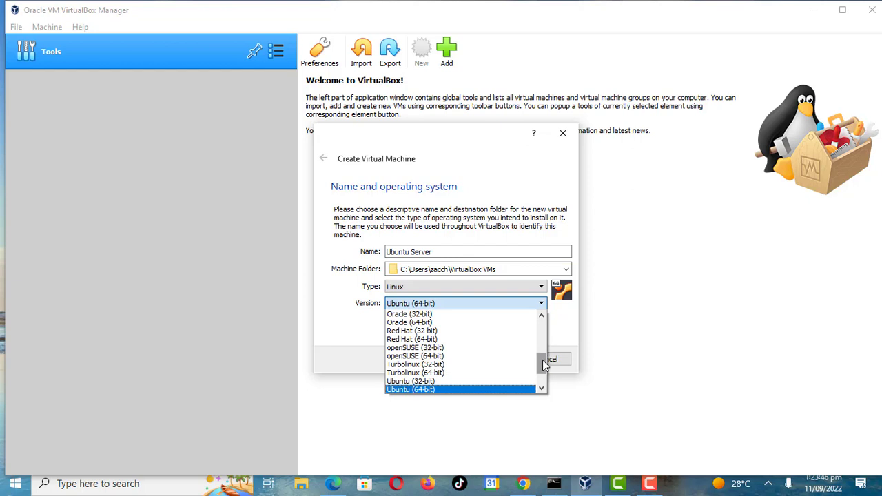
pyautogui.scroll(-1, 543, 365)
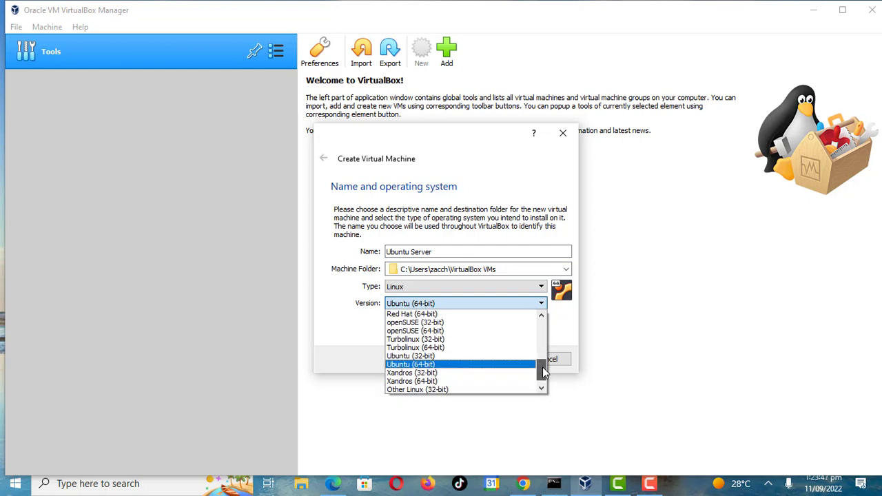
pyautogui.click(498, 364)
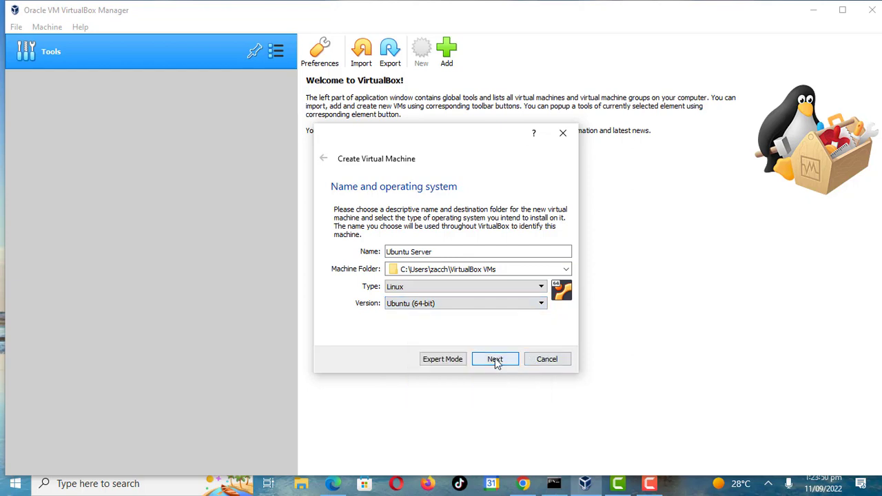
pyautogui.click(496, 363)
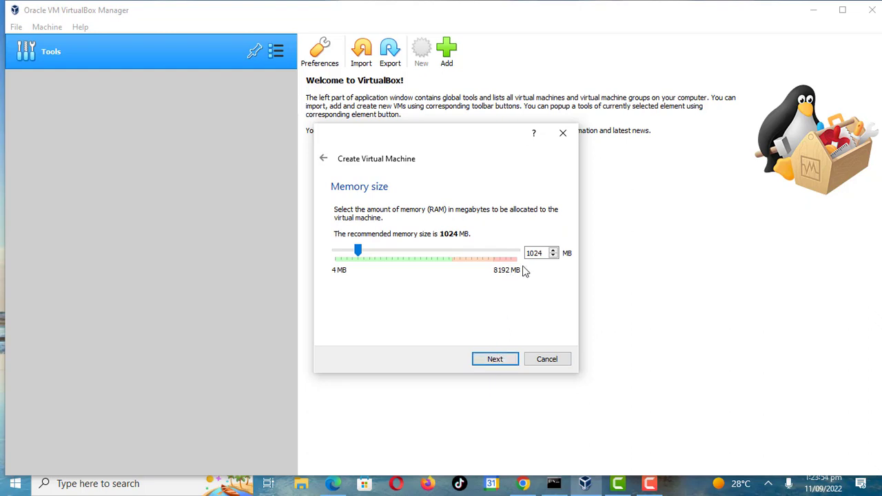
# - Set the virtual machine's memory size to 4096 MB and continue
pyautogui.click(554, 251)
pyautogui.click(553, 250)
pyautogui.click(553, 251)
pyautogui.click(553, 250)
pyautogui.click(553, 250)
pyautogui.click(552, 250)
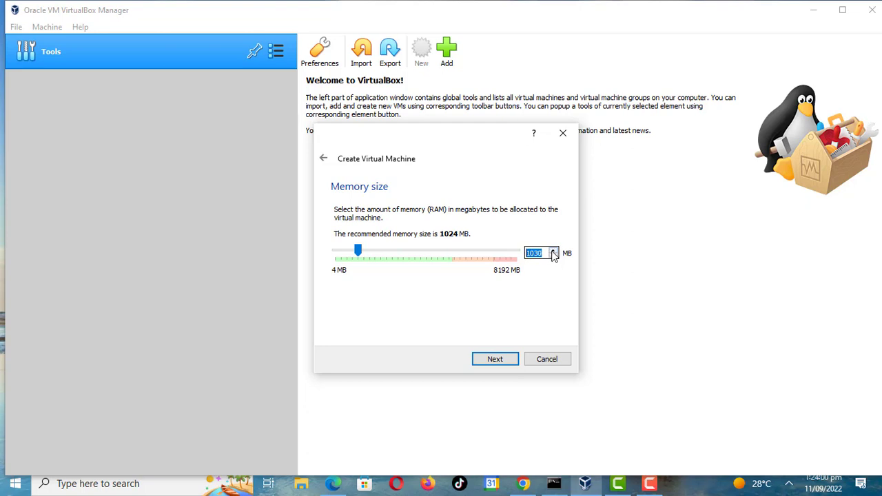
pyautogui.click(553, 251)
pyautogui.click(553, 251)
pyautogui.click(553, 250)
pyautogui.click(553, 251)
pyautogui.moveTo(356, 251); pyautogui.dragTo(425, 254)
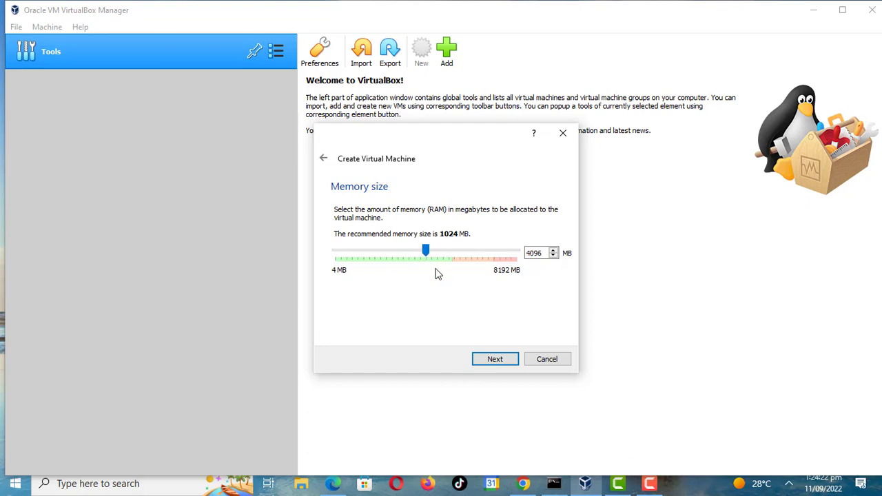
pyautogui.click(496, 360)
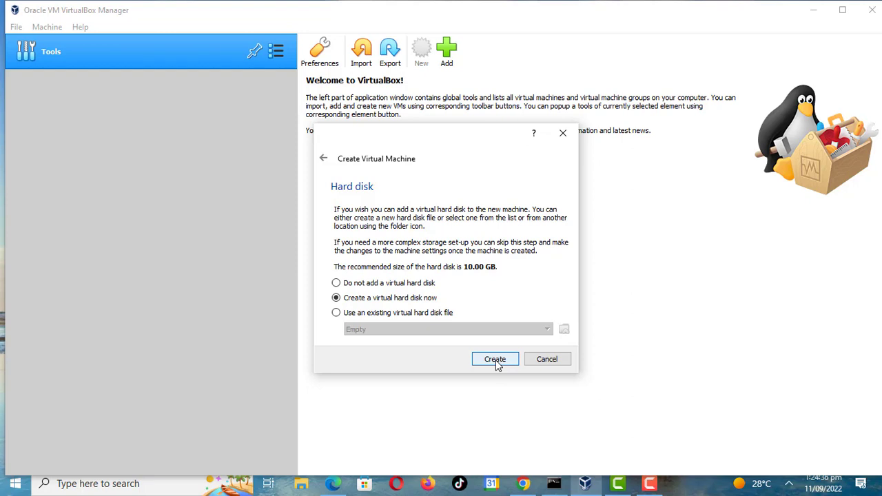
# - Create a new virtual hard disk as a dynamically allocated VDI image
pyautogui.click(495, 361)
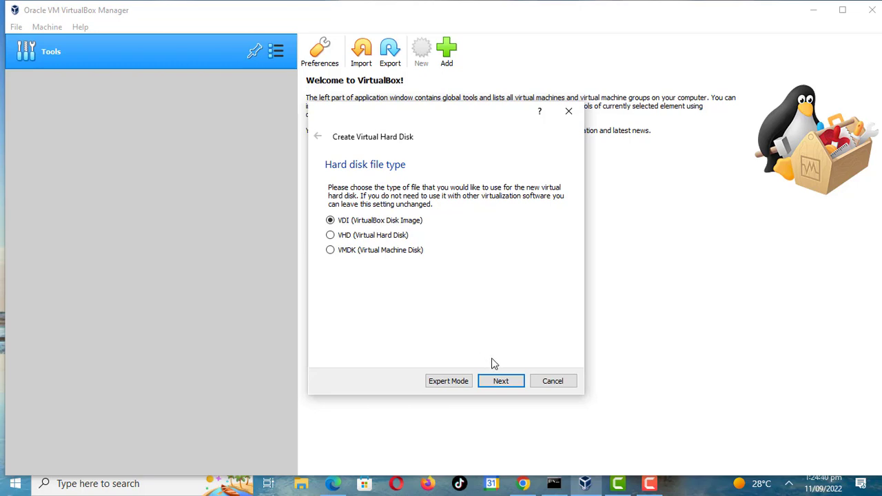
pyautogui.click(501, 382)
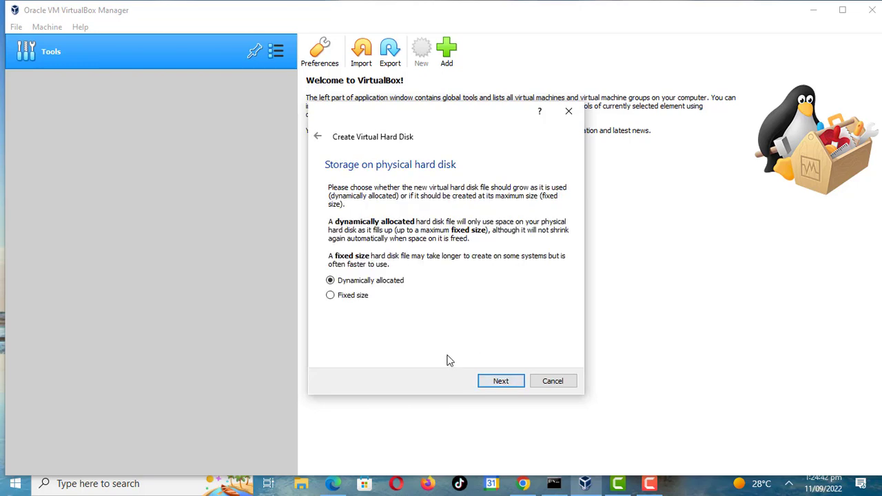
pyautogui.click(502, 382)
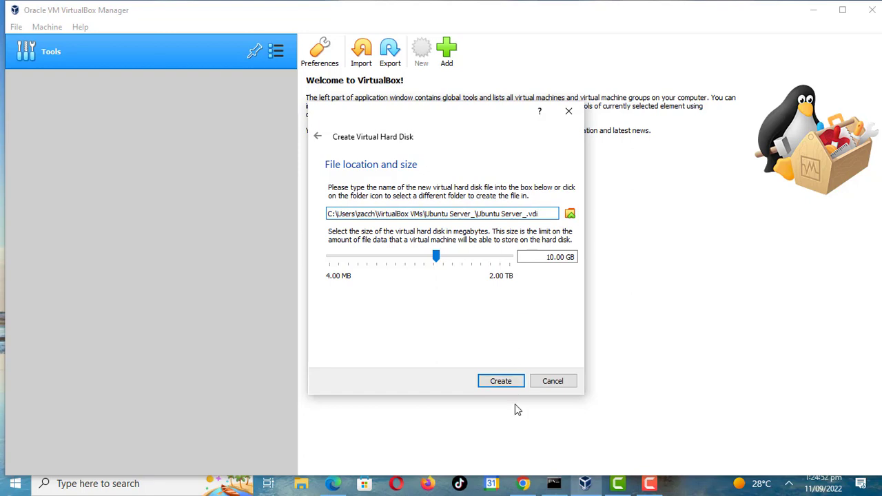
# - Set the virtual hard disk size to about 20 GB and create the machine
pyautogui.click(509, 386)
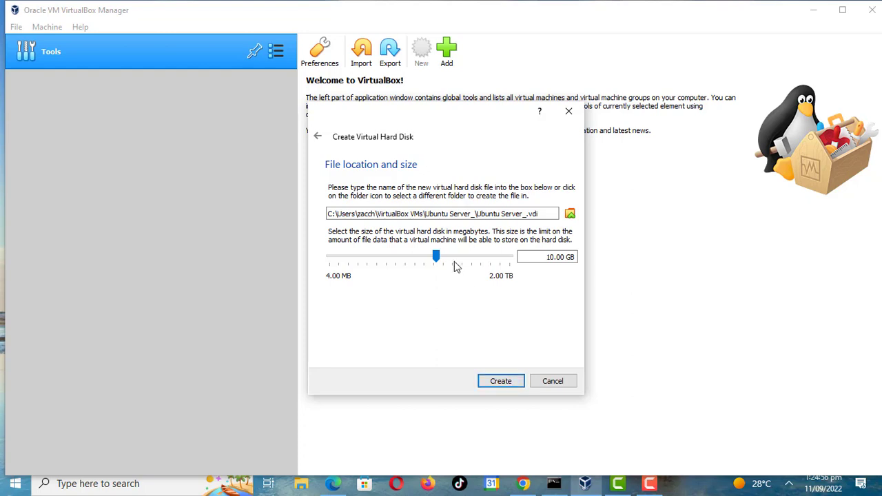
pyautogui.click(437, 256)
pyautogui.moveTo(436, 256); pyautogui.dragTo(445, 255)
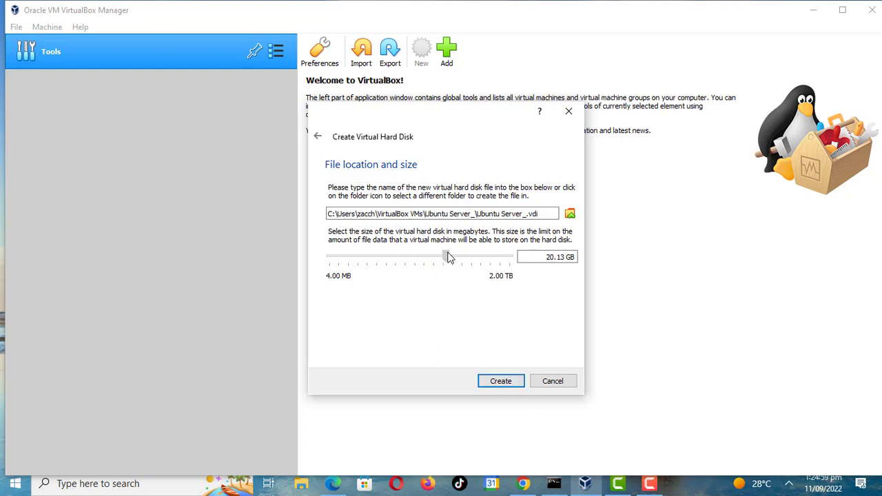
pyautogui.click(508, 382)
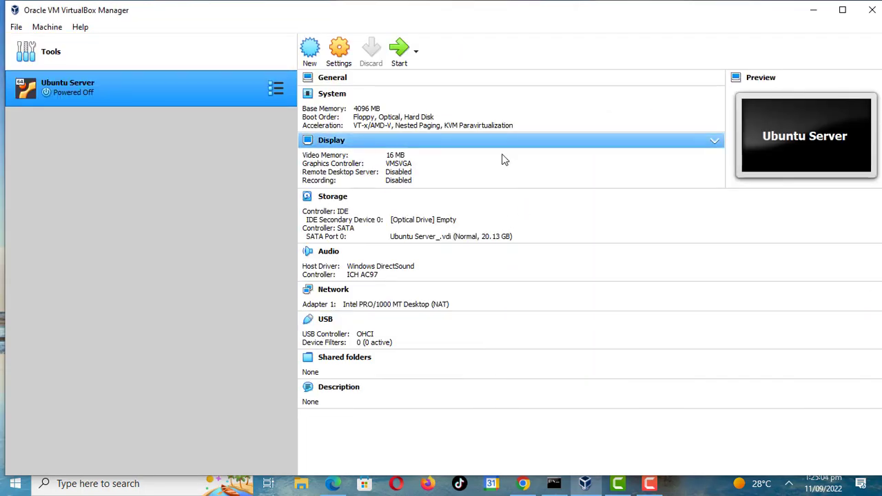
# - Start the Ubuntu Server virtual machine and open the start-up disk selector
pyautogui.click(401, 59)
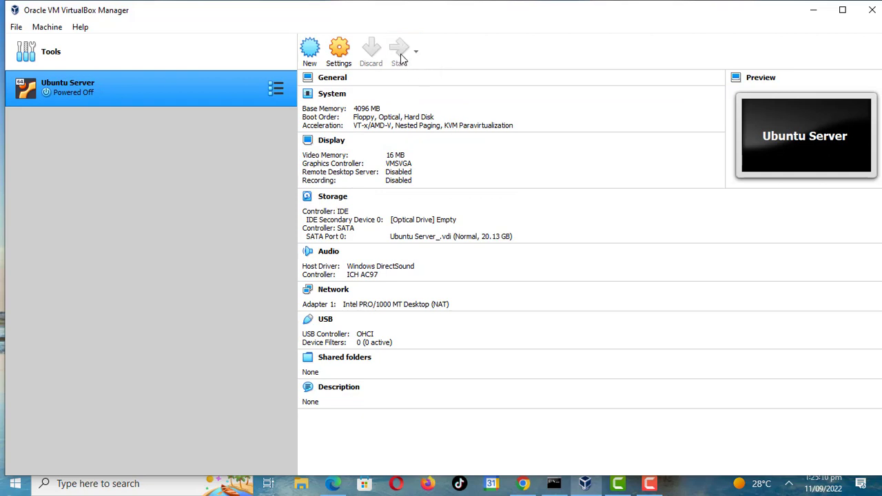
pyautogui.click(520, 294)
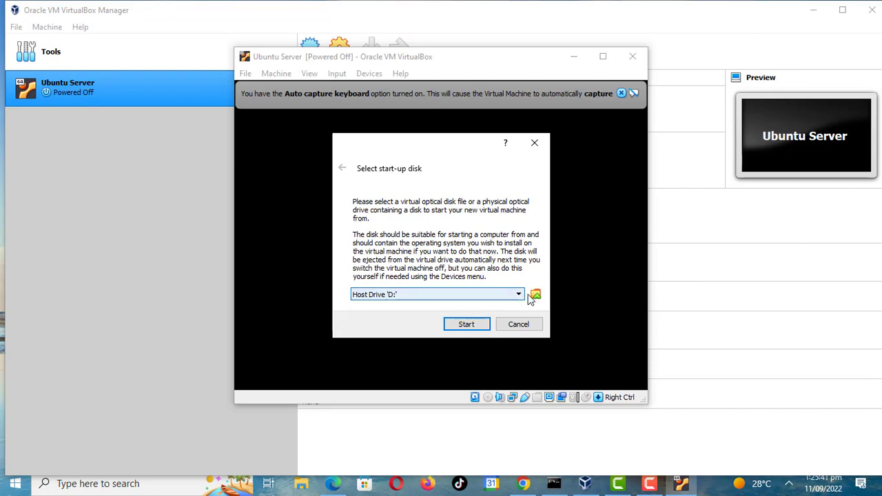
pyautogui.click(536, 296)
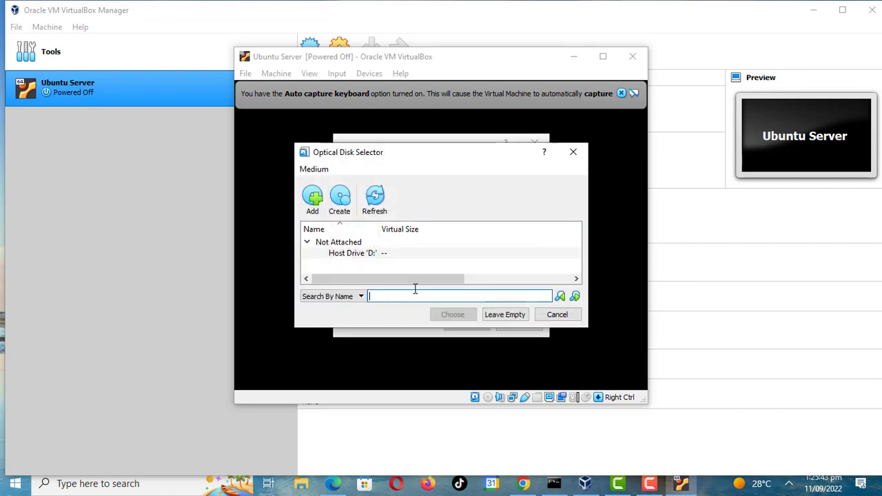
pyautogui.doubleClick(359, 253)
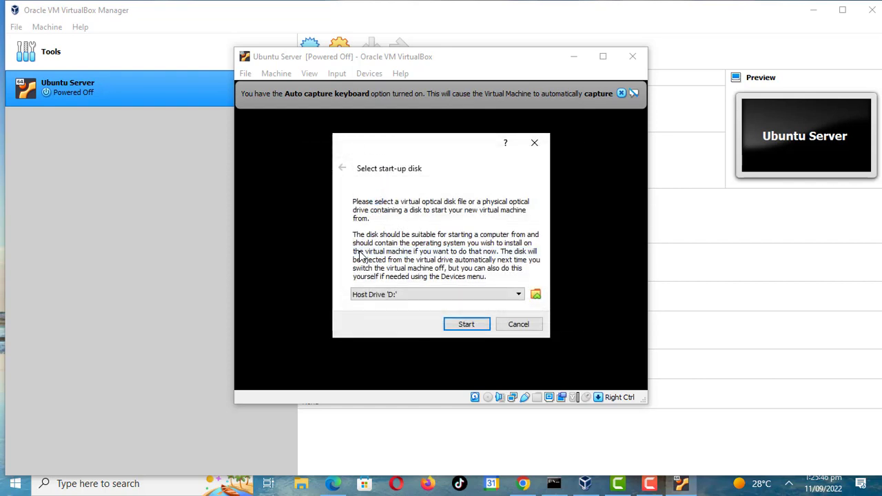
# - Add ubuntu-22.04.1-live-server-amd64.iso from Downloads as the start-up disk and boot the machine from it
pyautogui.click(536, 295)
pyautogui.click(471, 299)
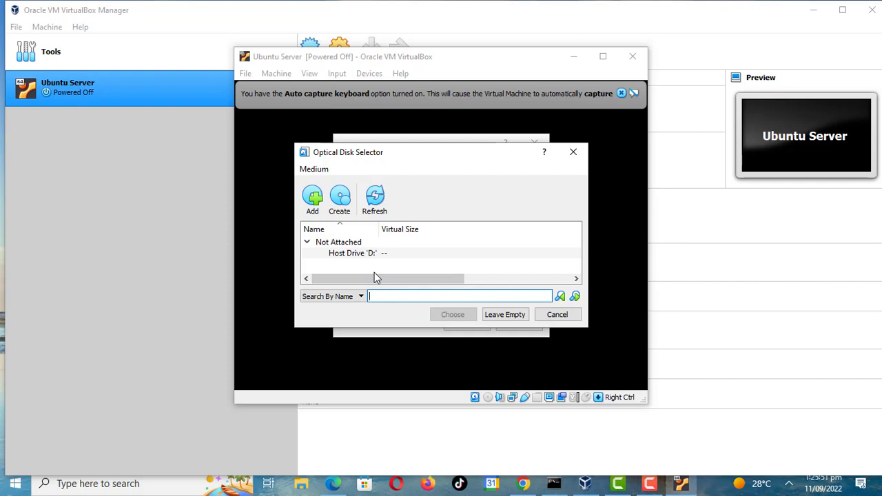
pyautogui.click(323, 214)
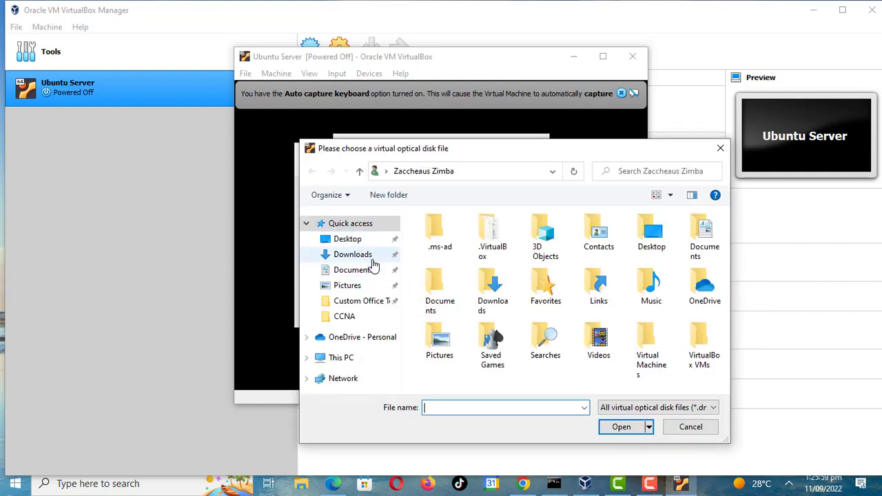
pyautogui.click(371, 260)
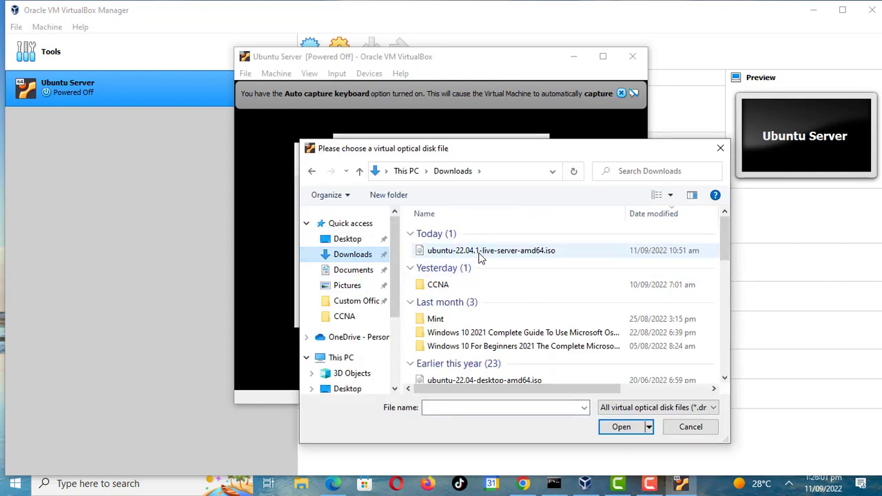
pyautogui.doubleClick(480, 254)
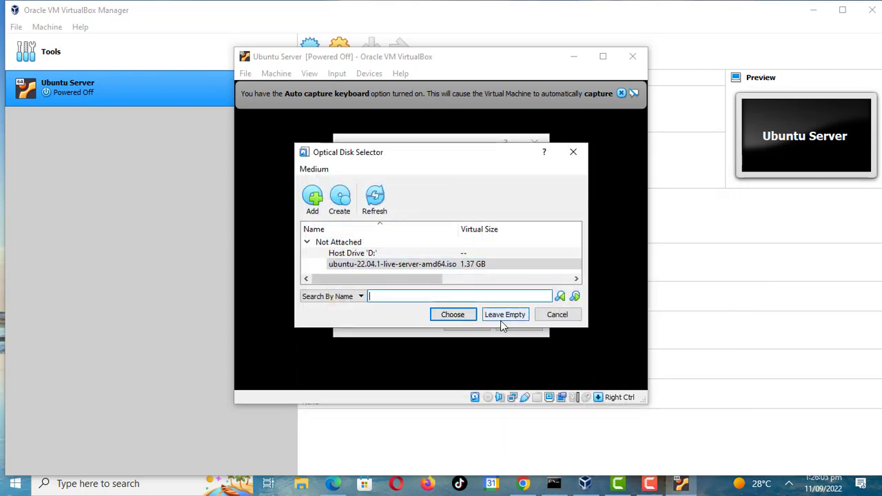
pyautogui.click(458, 317)
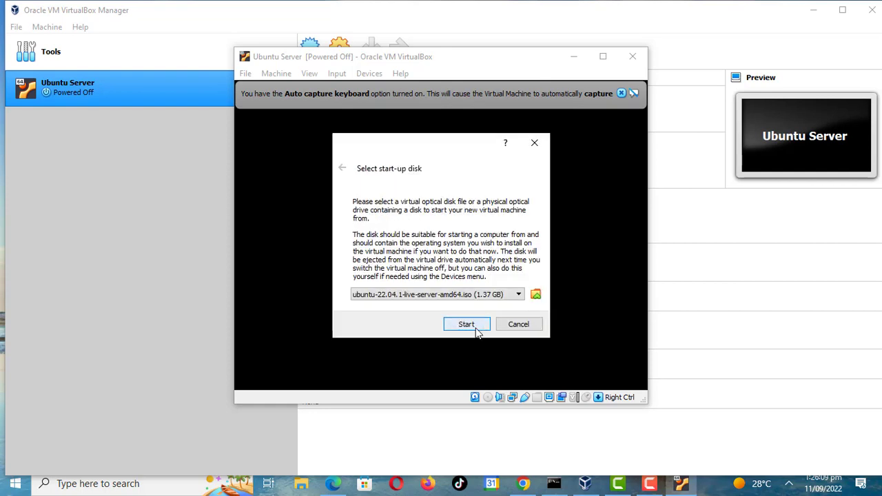
pyautogui.click(474, 329)
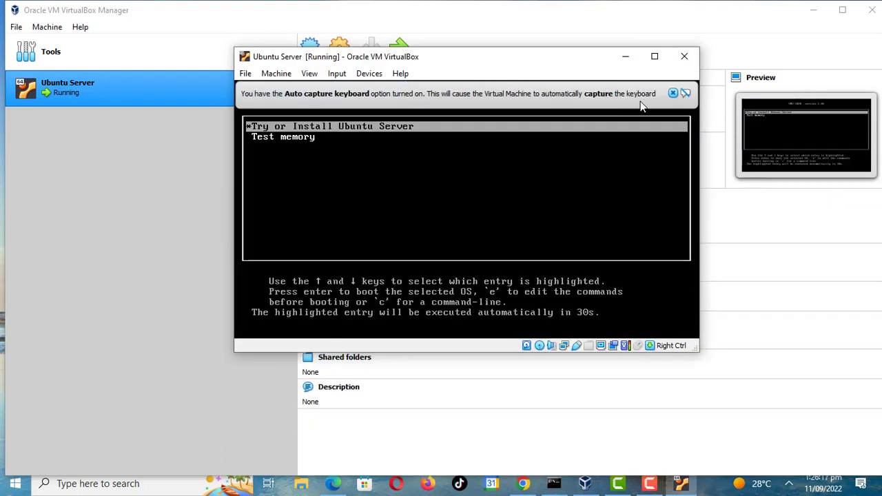
# - Dismiss the keyboard auto-capture notice and cancel the mouse capture prompt
pyautogui.click(673, 94)
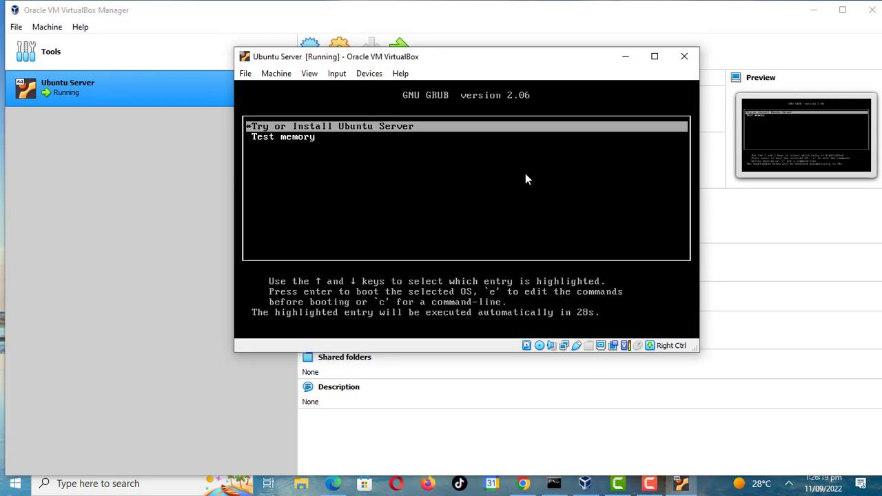
pyautogui.click(525, 179)
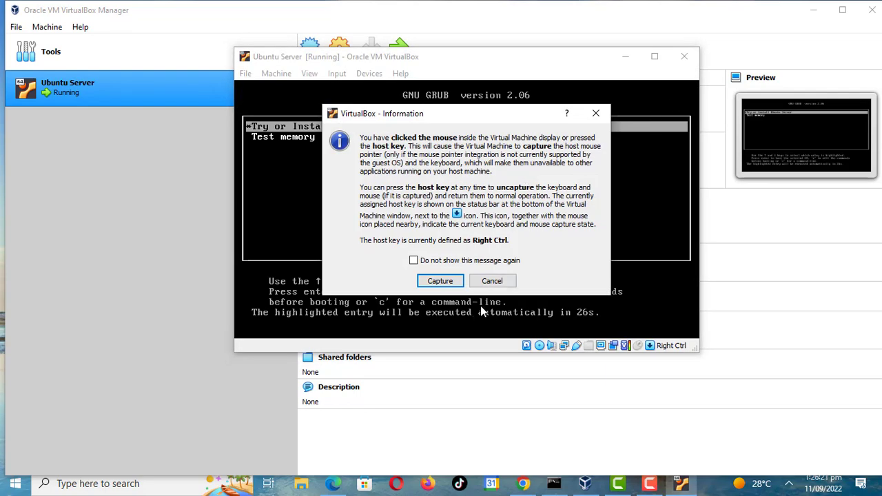
pyautogui.click(491, 280)
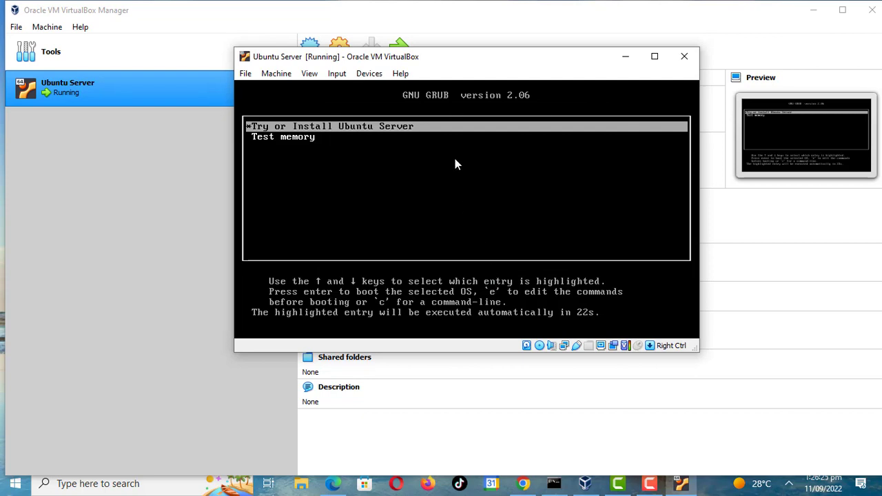
# - Boot Try or Install Ubuntu Server and choose English as the installer language
pyautogui.press('Return')
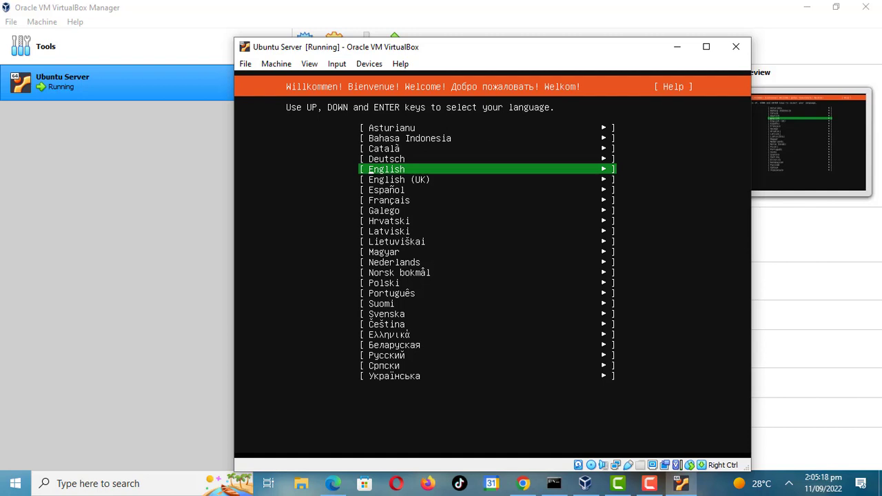
pyautogui.press('Return')
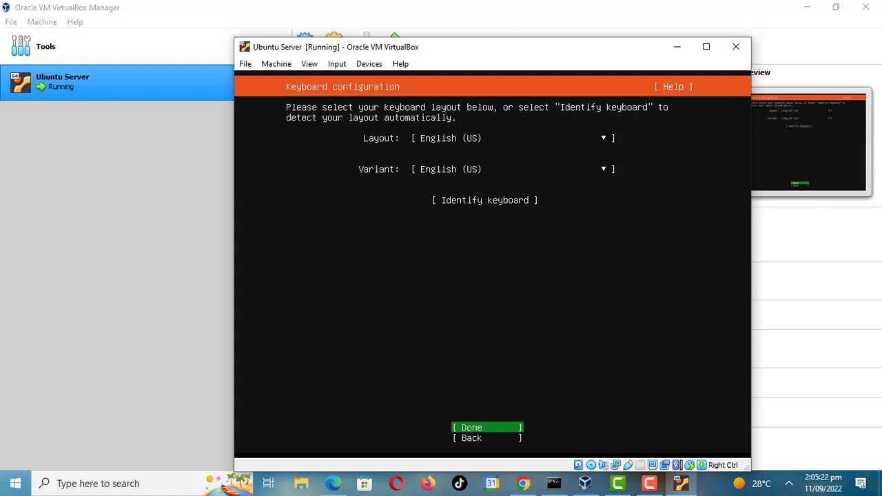
# - Accept the English (US) keyboard layout and the default Ubuntu Server install type
pyautogui.press('Return')
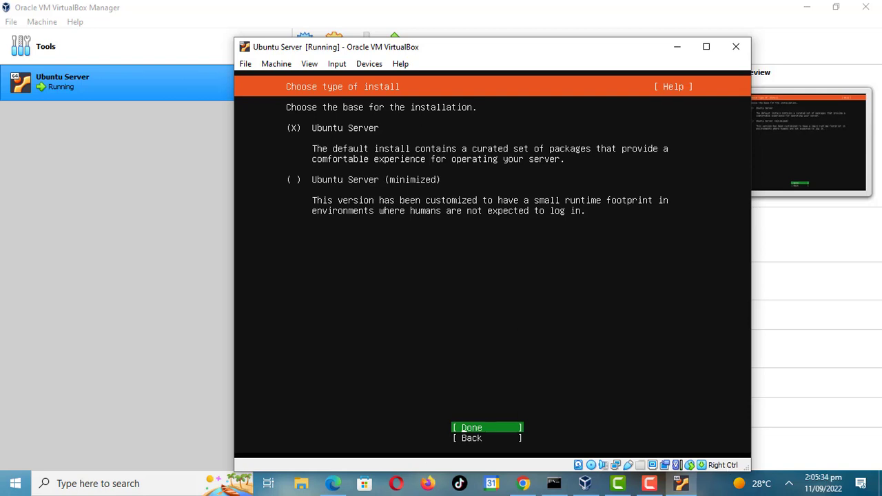
pyautogui.click(651, 488)
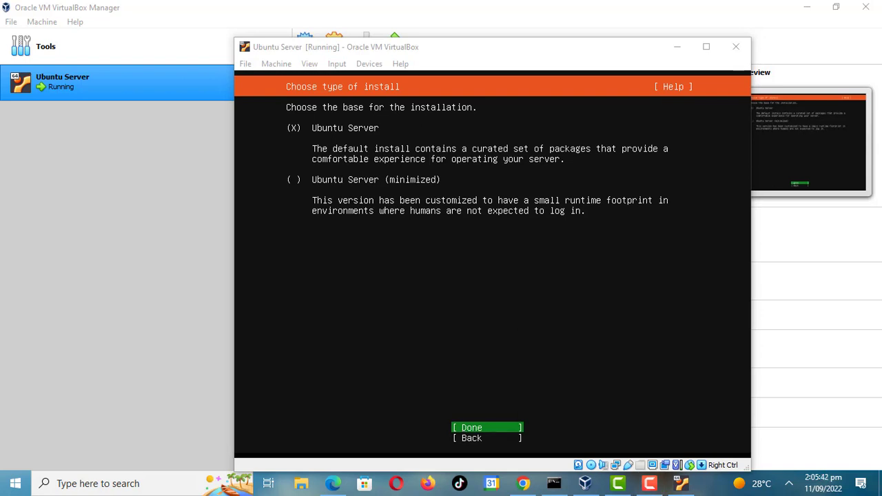
pyautogui.press('Return')
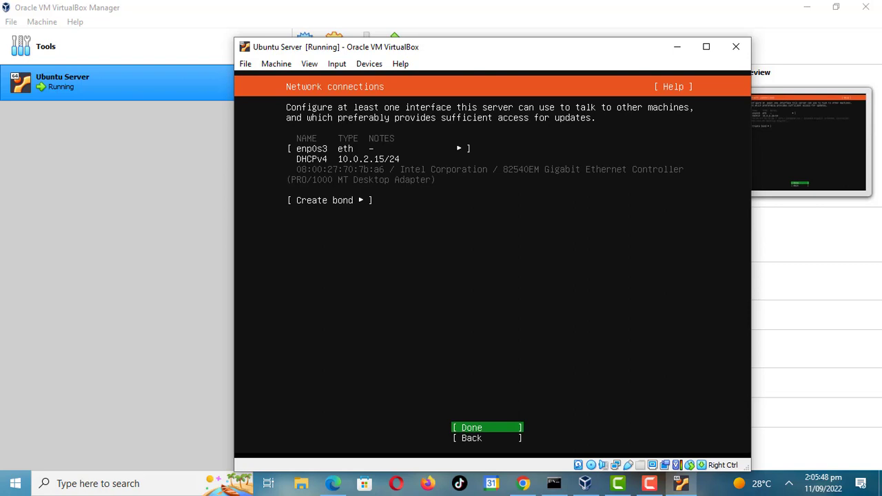
# - Open the options menu for the enp0s3 network interface
pyautogui.press('Up')
pyautogui.press('Up')
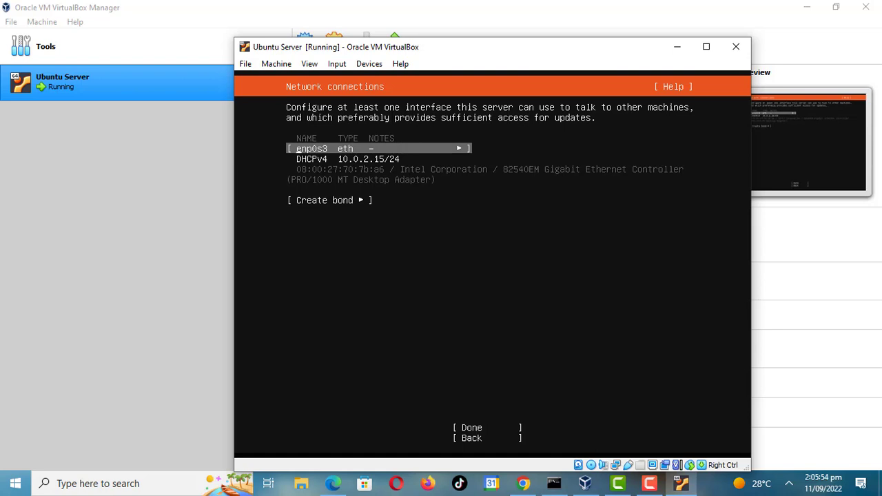
pyautogui.press('Return')
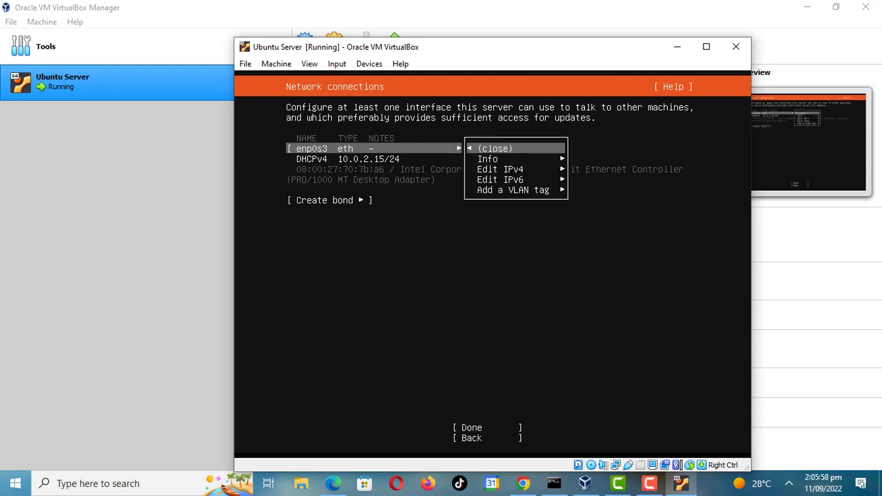
pyautogui.press('Down')
pyautogui.press('Down')
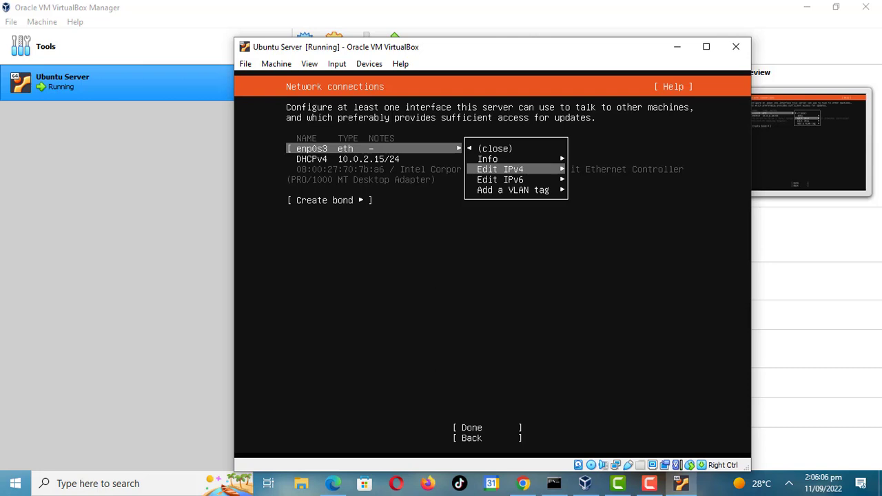
pyautogui.press('Return')
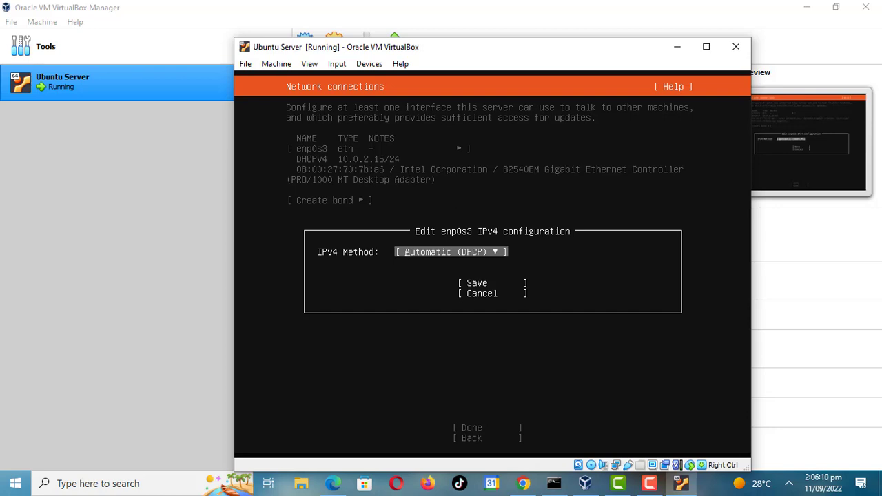
pyautogui.press('Return')
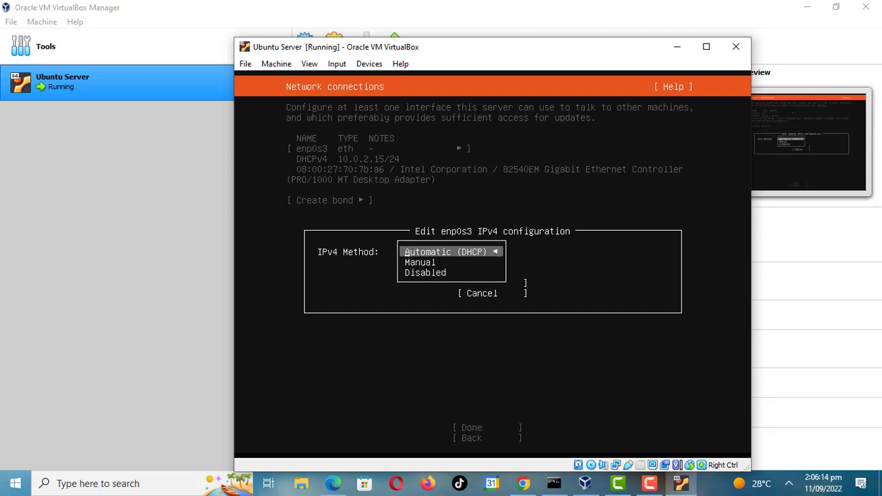
pyautogui.press('Down')
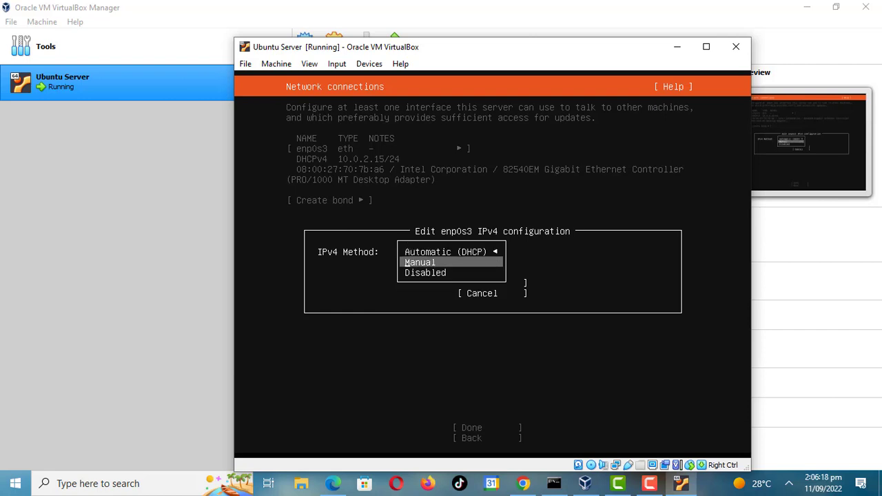
pyautogui.press('Escape')
pyautogui.press('Escape')
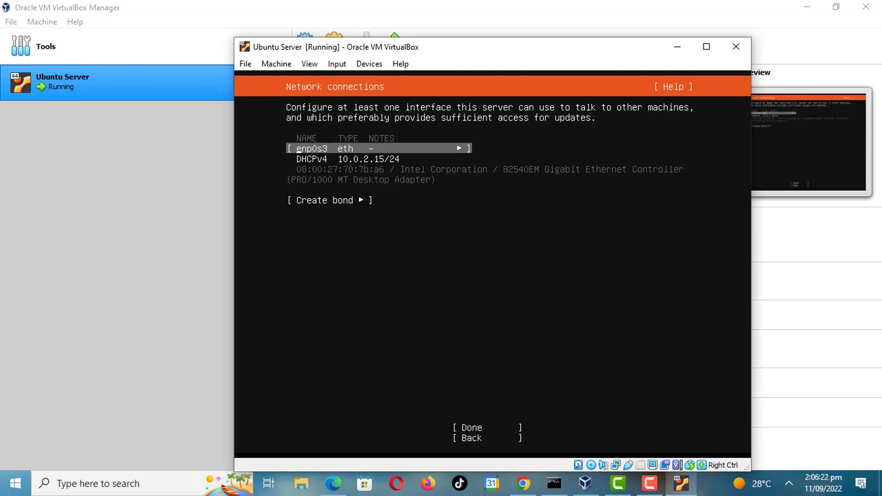
# - Accept the enp0s3 network configuration and continue past the proxy screen with no proxy address
pyautogui.press('Down')
pyautogui.press('Down')
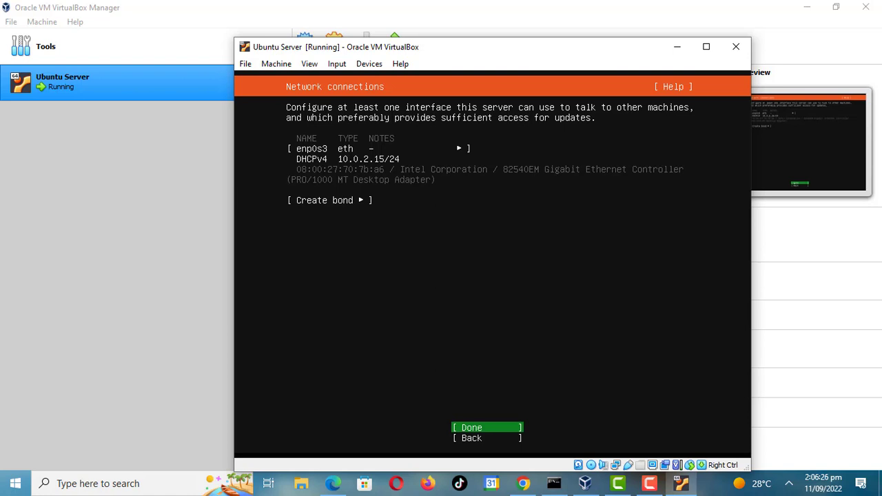
pyautogui.press('Return')
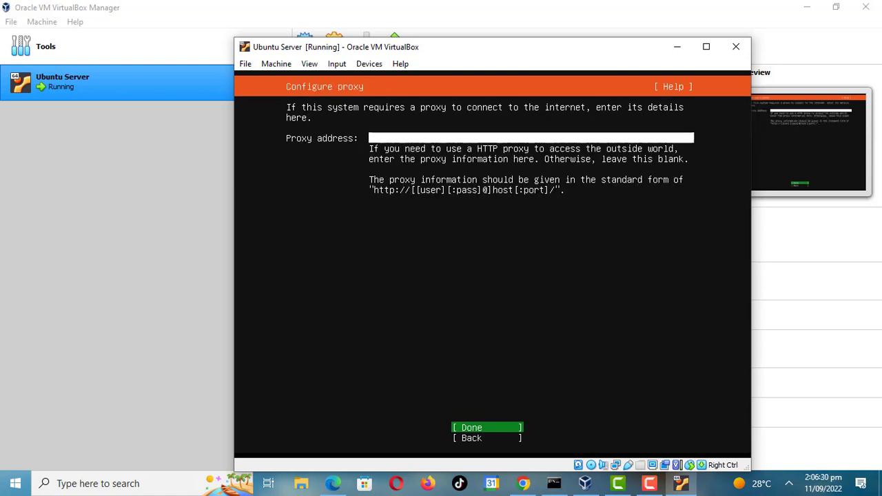
pyautogui.press('Return')
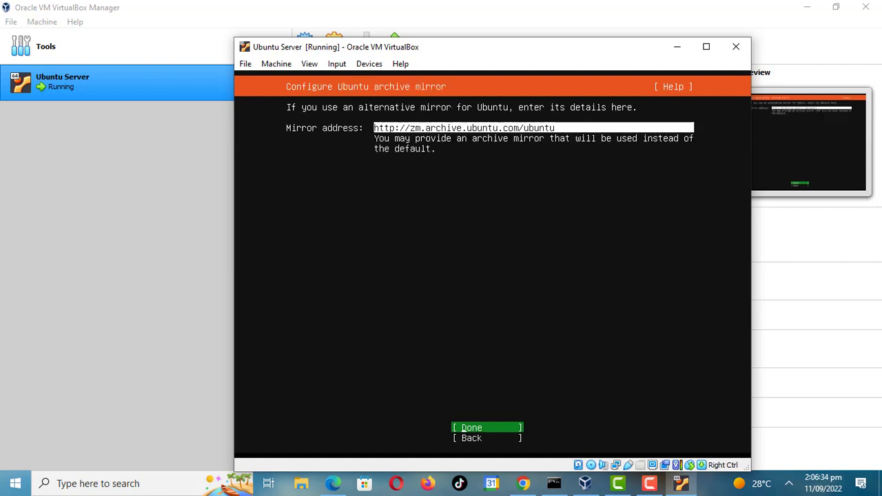
pyautogui.press('Return')
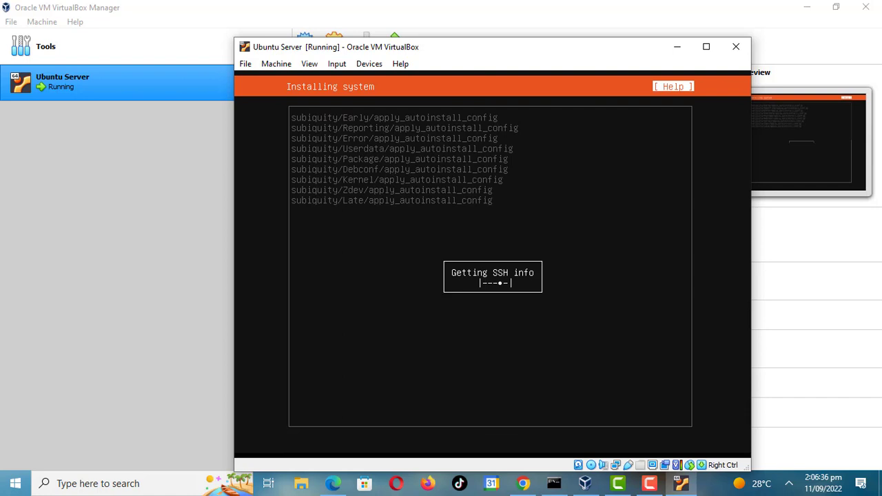
pyautogui.press('F1')
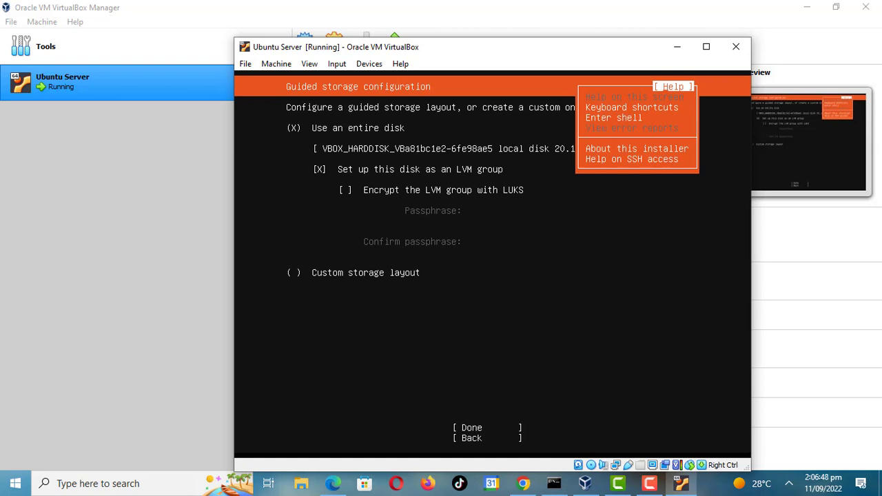
pyautogui.press('Down')
pyautogui.press('Down')
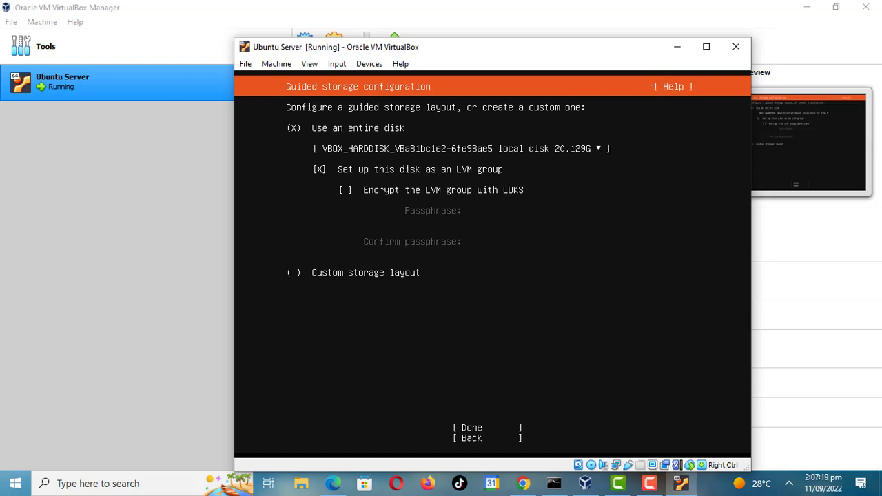
# - Use the entire disk without setting it up as an LVM group, and confirm the destructive install action
pyautogui.press('space')
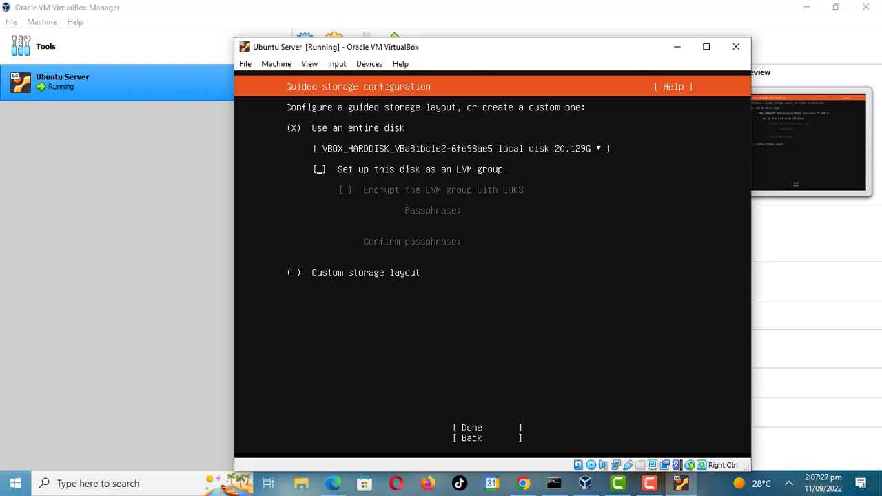
pyautogui.press('Tab')
pyautogui.press('Tab')
pyautogui.press('Return')
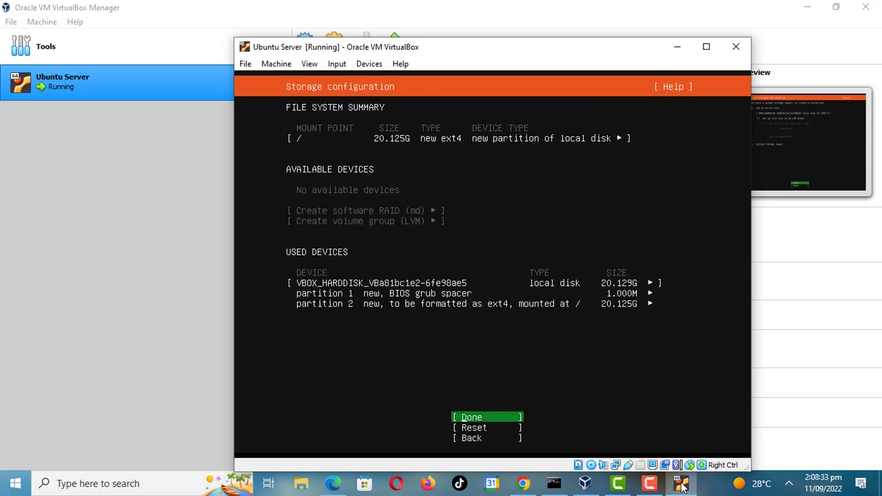
pyautogui.press('Return')
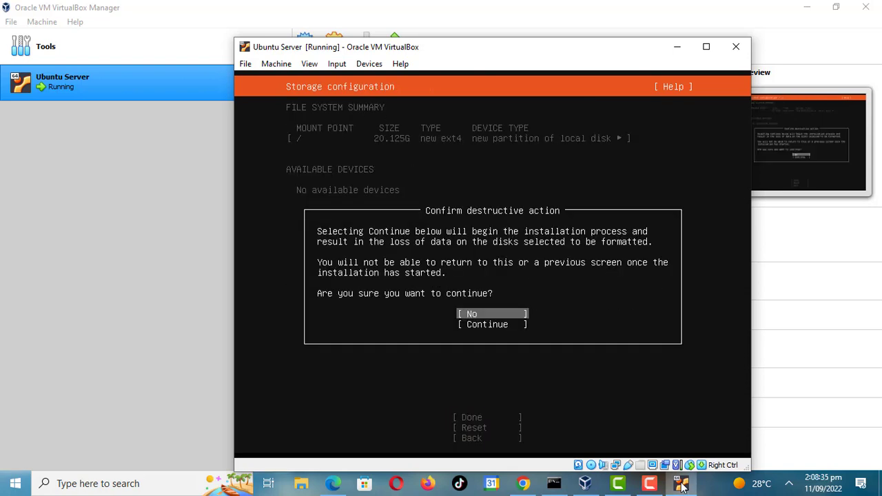
pyautogui.press('Down')
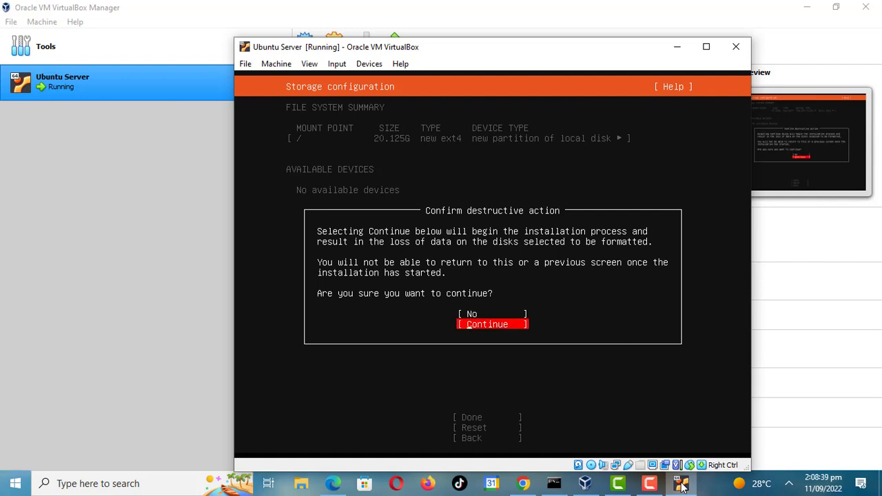
pyautogui.press('Return')
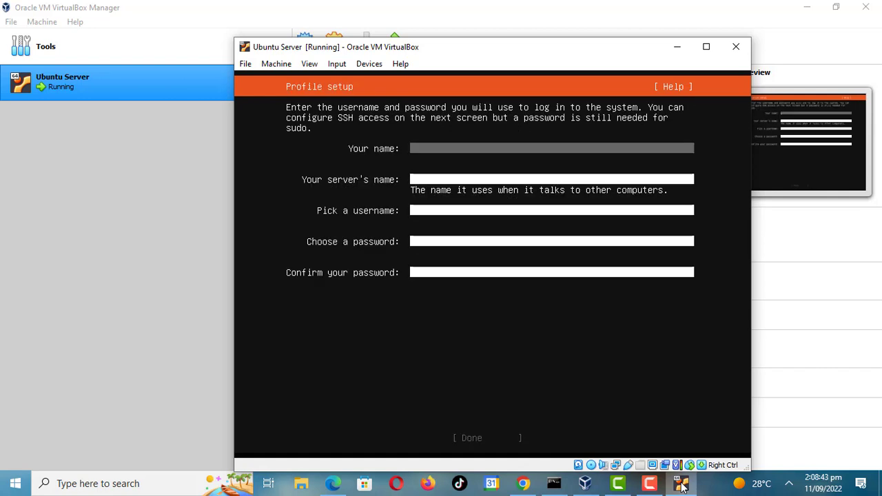
# - Fill in your name in the profile and set the server name to zacstech
pyautogui.write('Zack')
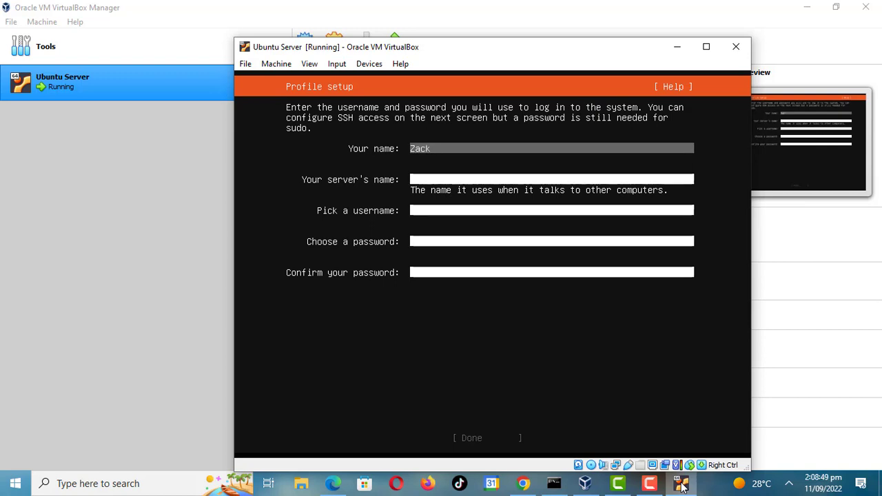
pyautogui.press('Tab')
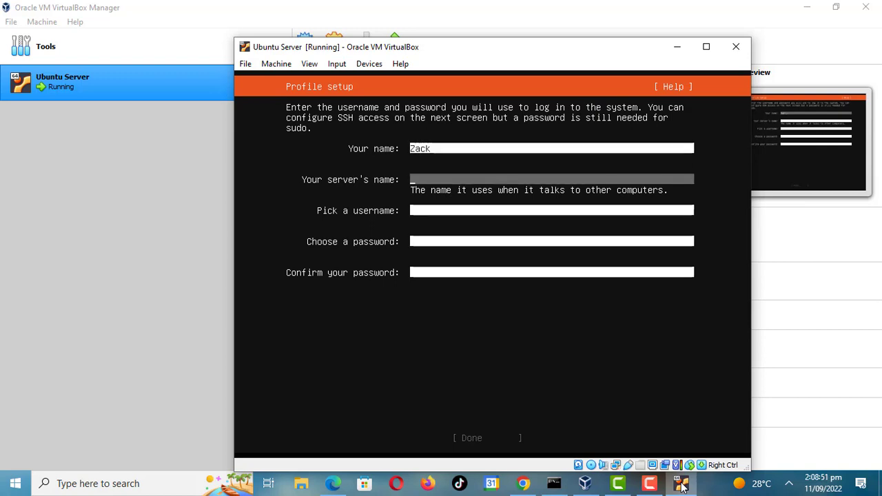
pyautogui.write('zza')
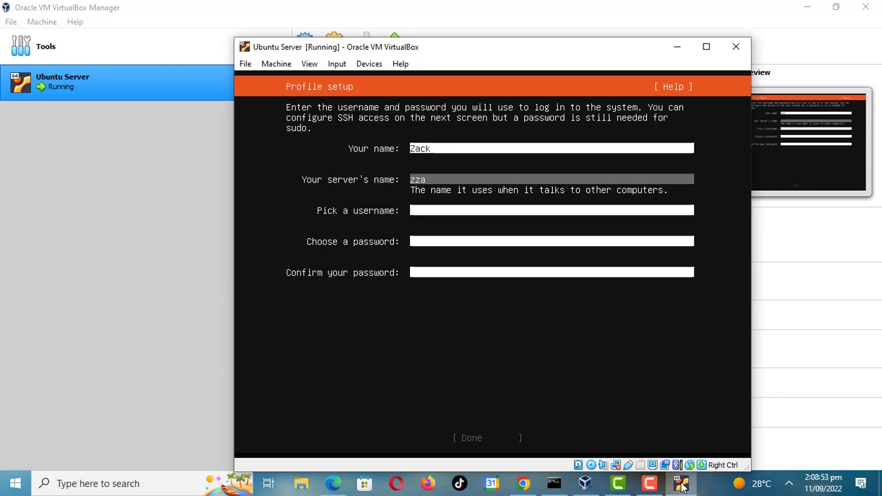
pyautogui.write('cstech')
pyautogui.press('BackSpace')
pyautogui.press('BackSpace')
pyautogui.press('BackSpace')
pyautogui.press('BackSpace')
pyautogui.press('BackSpace')
pyautogui.press('BackSpace')
pyautogui.press('BackSpace')
pyautogui.press('BackSpace')
pyautogui.press('BackSpace')
pyautogui.write('zacstech')
pyautogui.press('Tab')
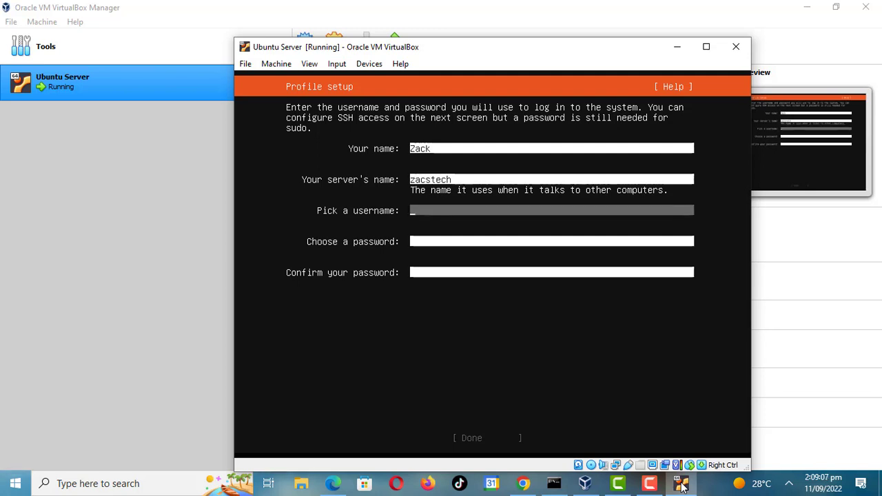
# - Enter the login username, choose and confirm the account password, and finish the profile setup
pyautogui.write('zack')
pyautogui.press('Tab')
pyautogui.write('*******')
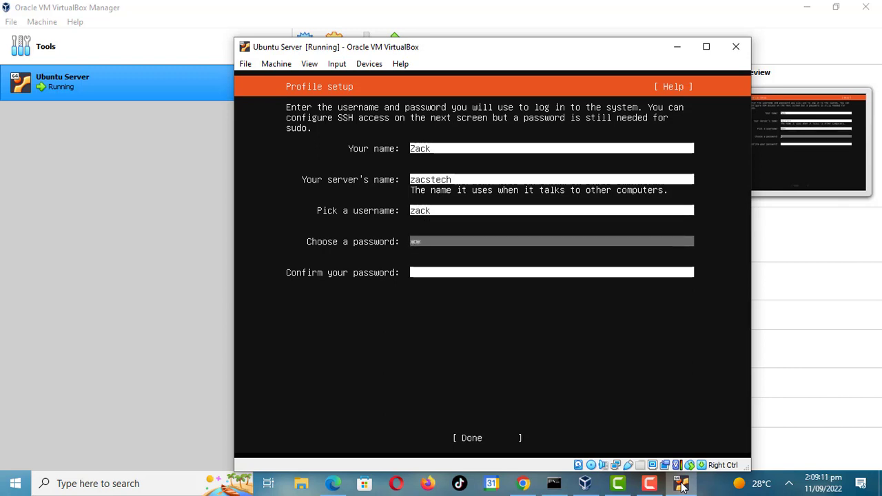
pyautogui.press('Tab')
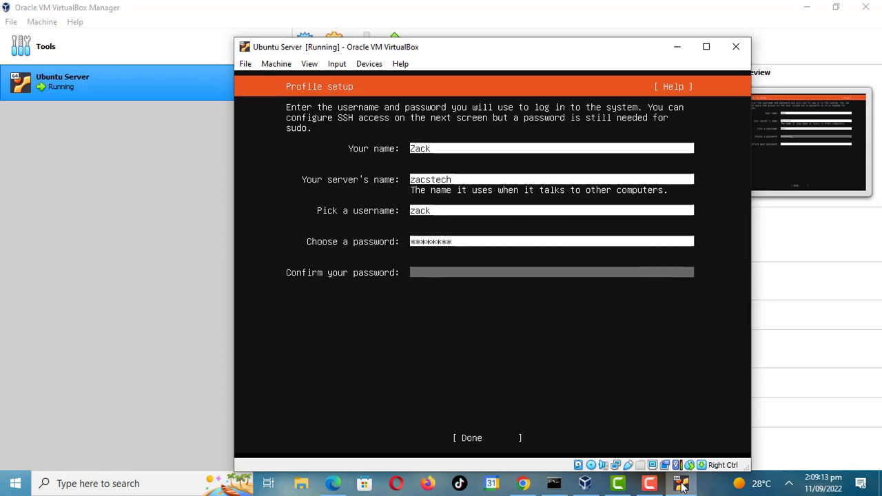
pyautogui.write('********')
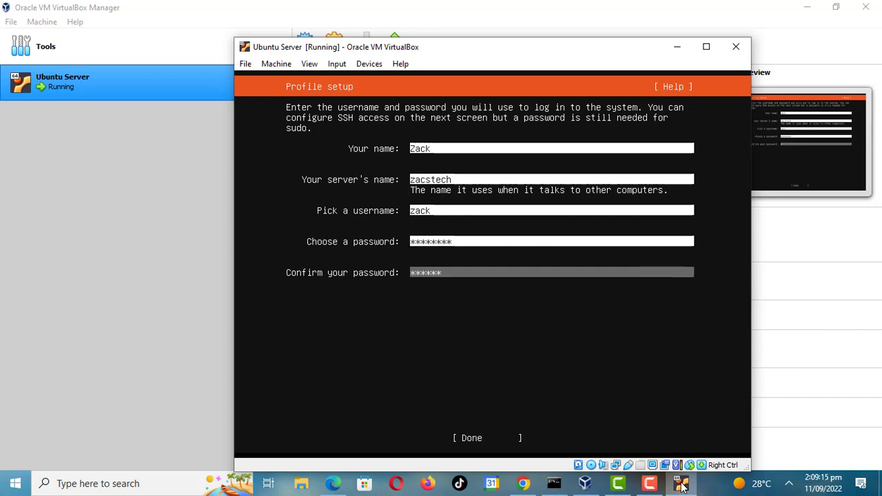
pyautogui.press('Tab')
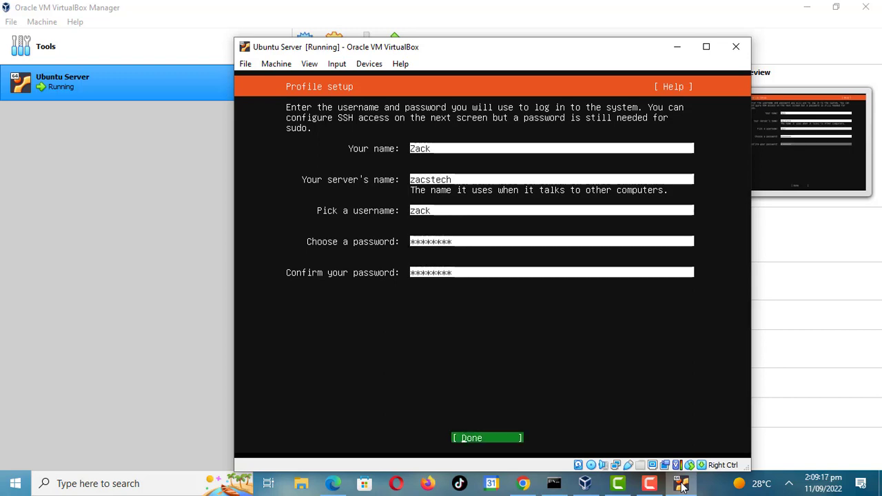
pyautogui.press('Return')
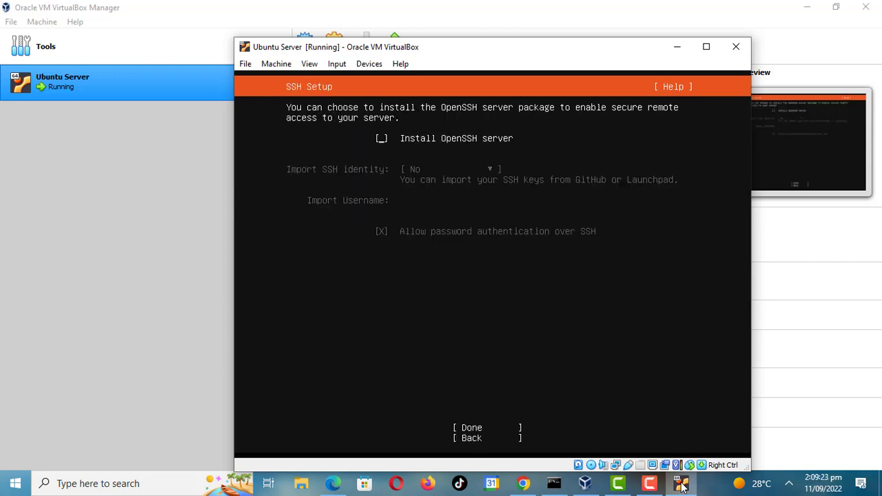
# - Enable Install OpenSSH server and continue past the SSH setup
pyautogui.press('Tab')
pyautogui.press('Tab')
pyautogui.press('Tab')
pyautogui.press('Tab')
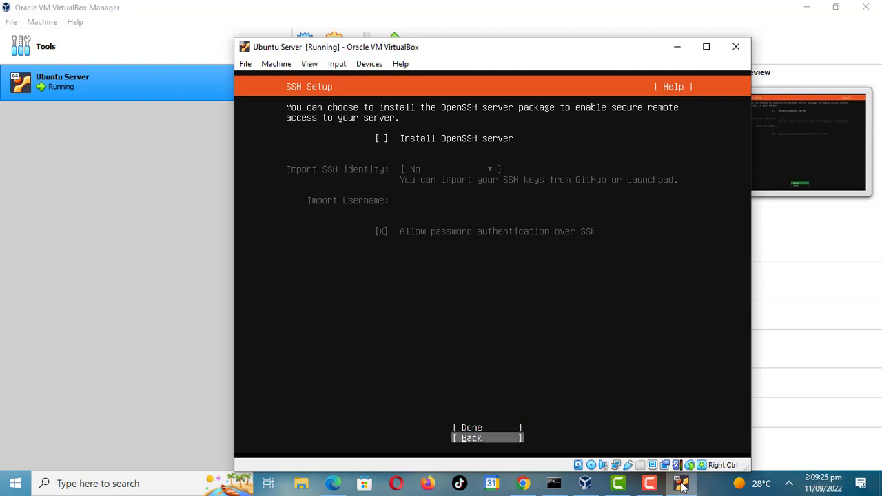
pyautogui.press('Tab')
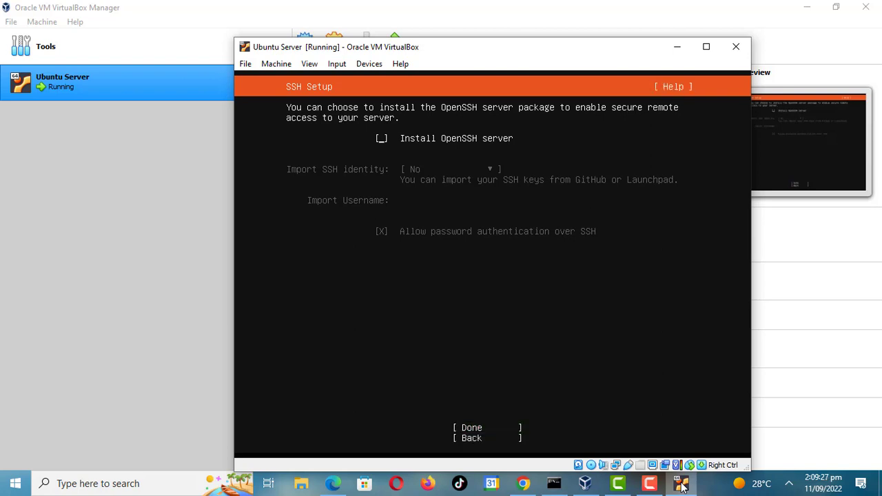
pyautogui.press('space')
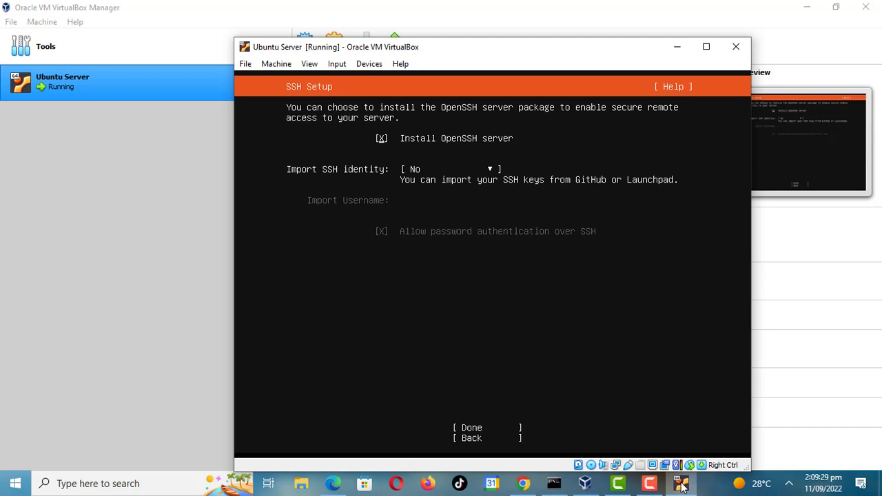
pyautogui.press('Tab')
pyautogui.press('Tab')
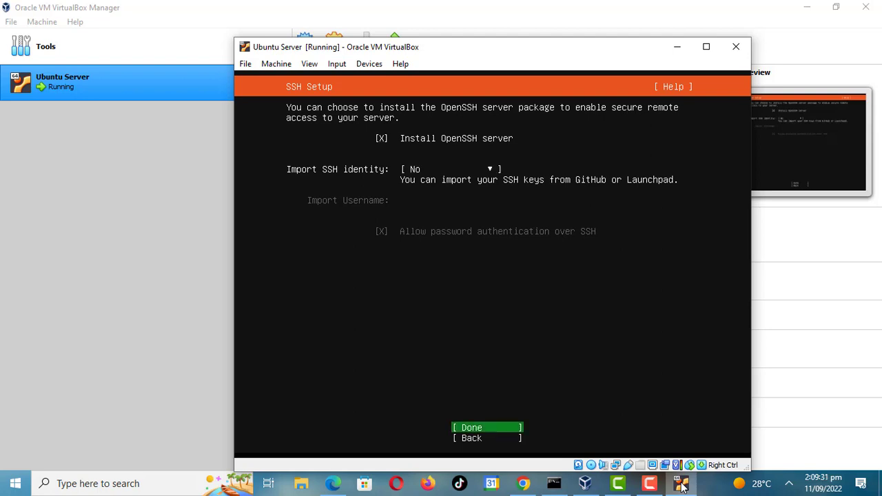
pyautogui.press('Return')
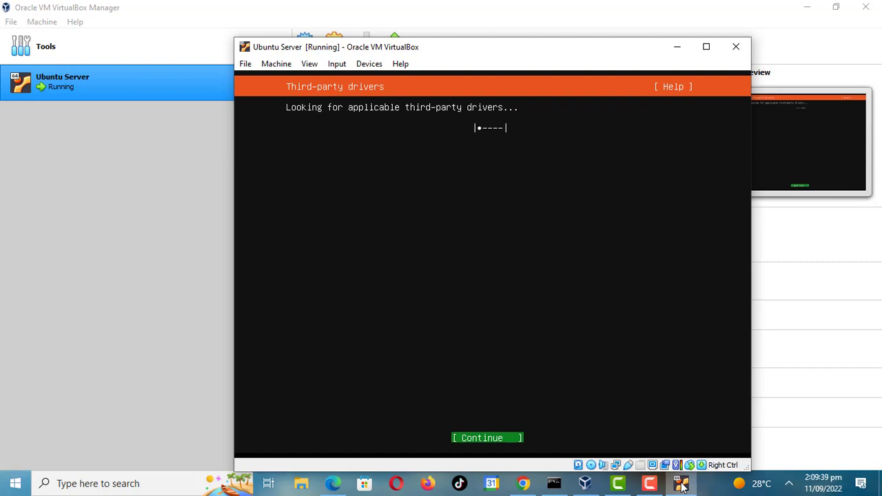
# - Continue past third-party drivers and finish the featured server snaps screen without selecting any snaps
pyautogui.press('Return')
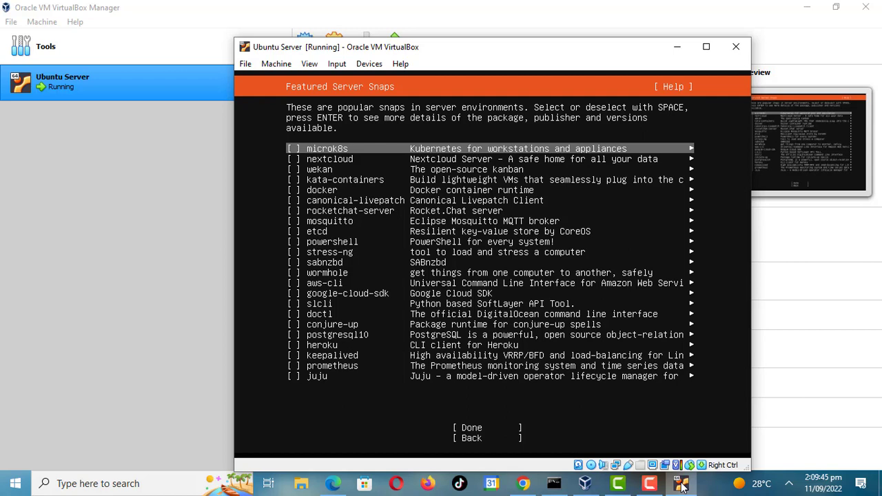
pyautogui.press('Tab')
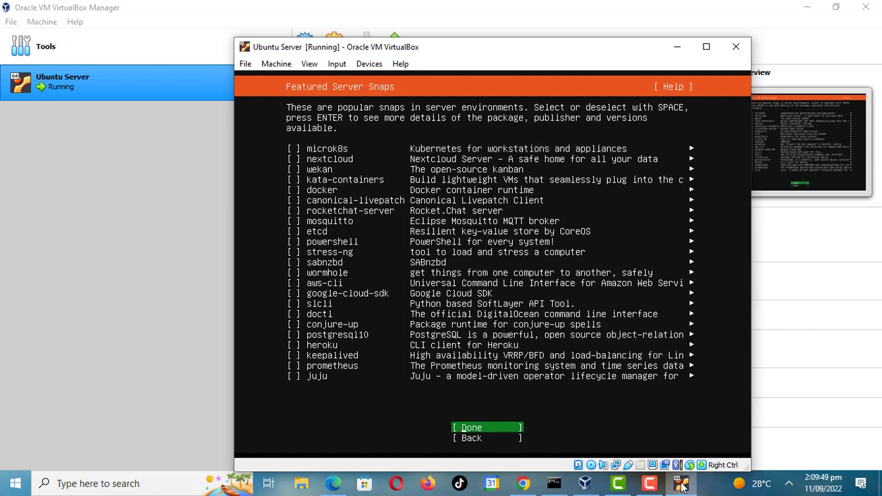
pyautogui.press('Return')
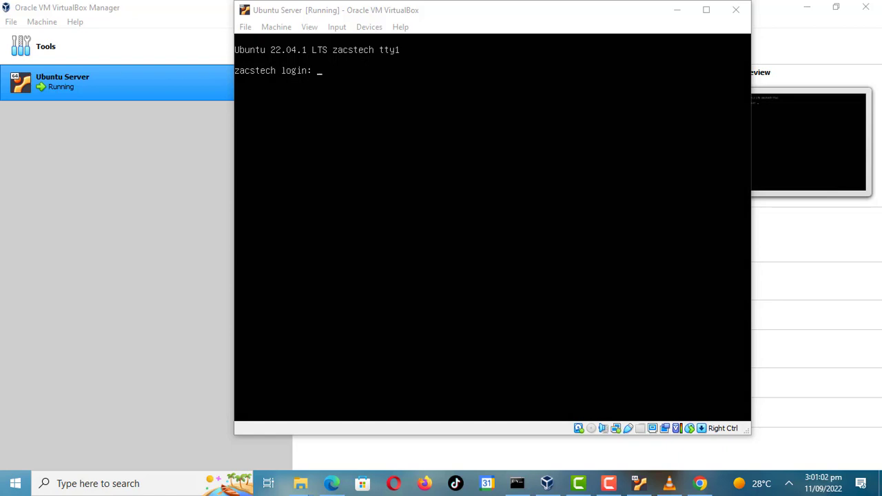
# - Log in to the installed server with the username and clear the terminal screen
pyautogui.click(610, 37)
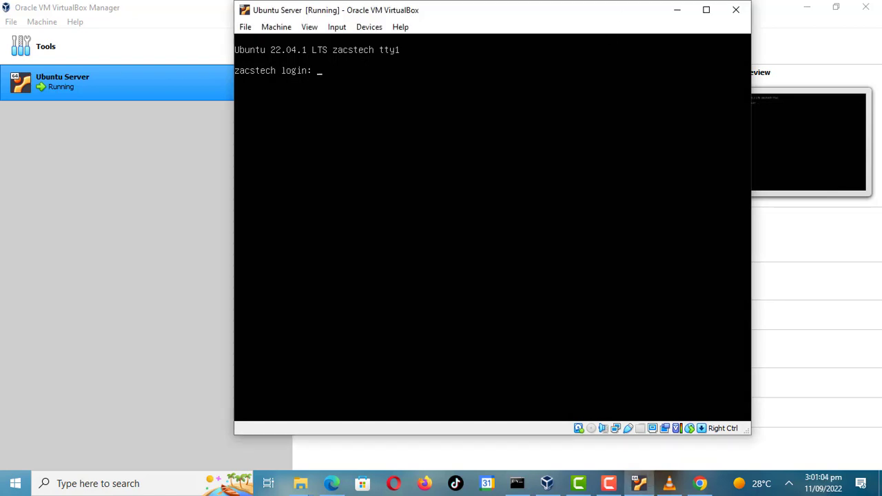
pyautogui.write('zack')
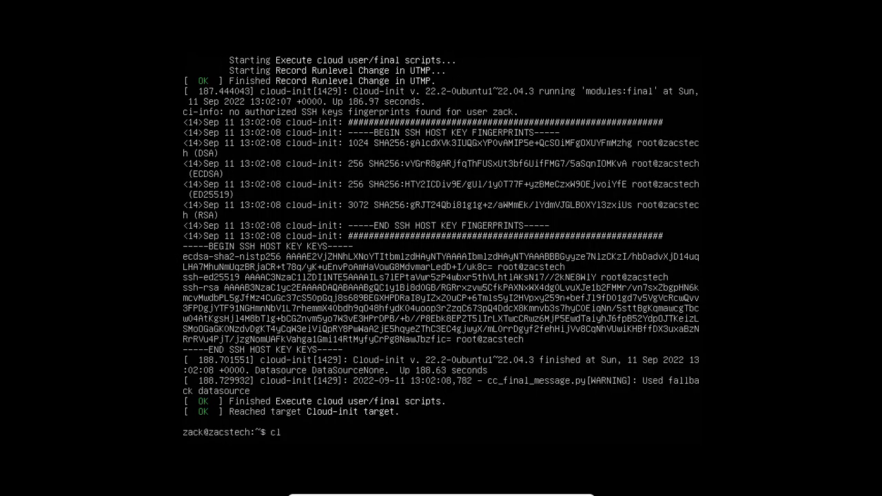
pyautogui.write('ar')
pyautogui.press('Return')
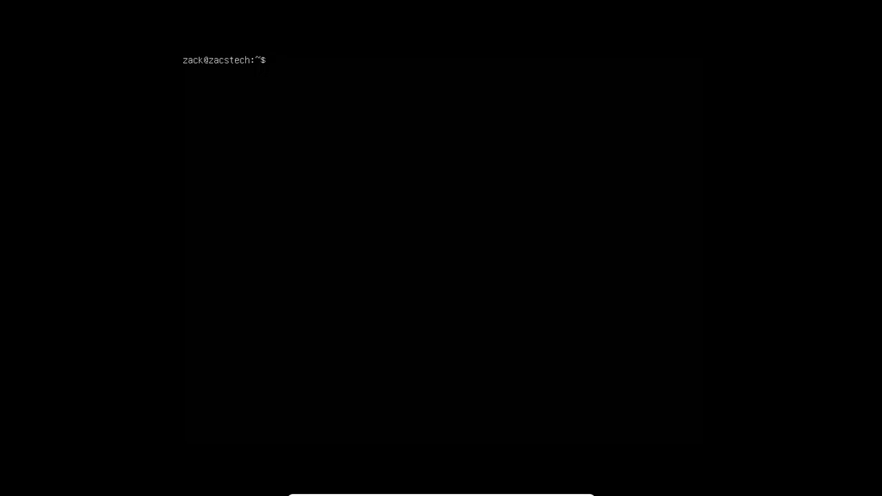
# - Refresh the package lists with sudo apt update in the server console
pyautogui.write('sudo apt update')
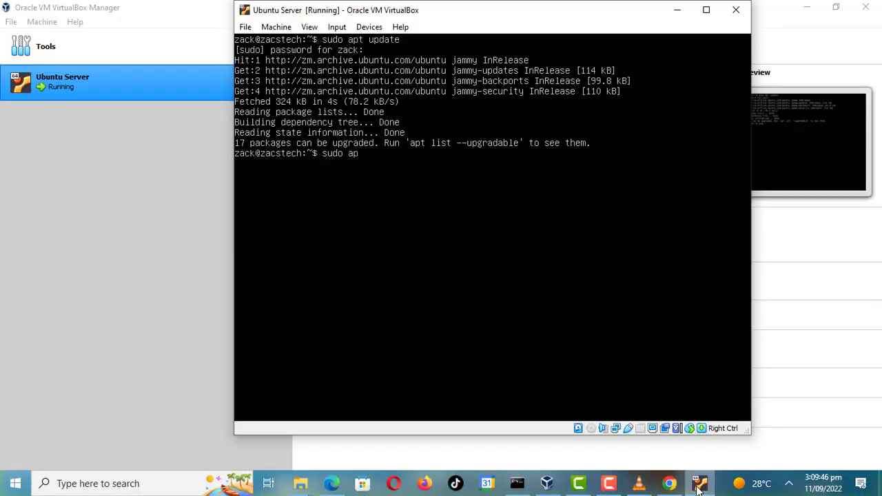
# - Install the desktop environment with sudo apt install ubuntu-desktop
pyautogui.write('t install ubuntu-deskt')
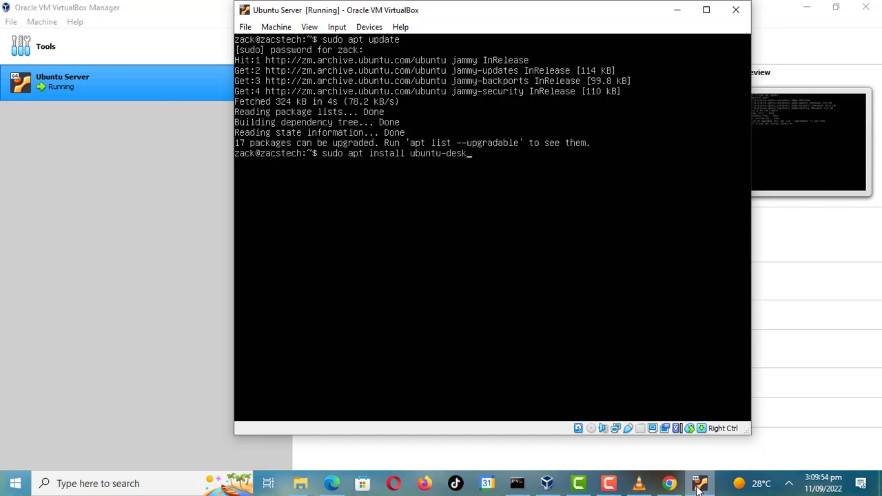
pyautogui.write('op')
pyautogui.press('Return')
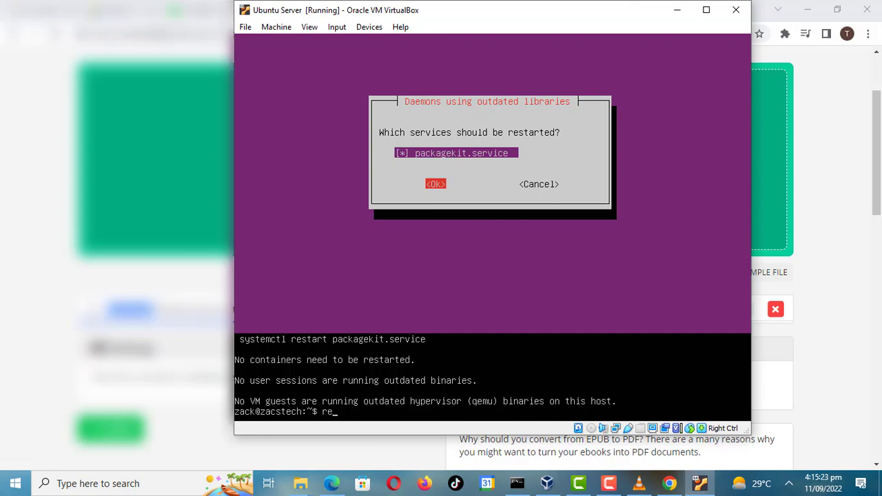
# - Reboot the server with the reboot command
pyautogui.write('boot')
pyautogui.press('Return')
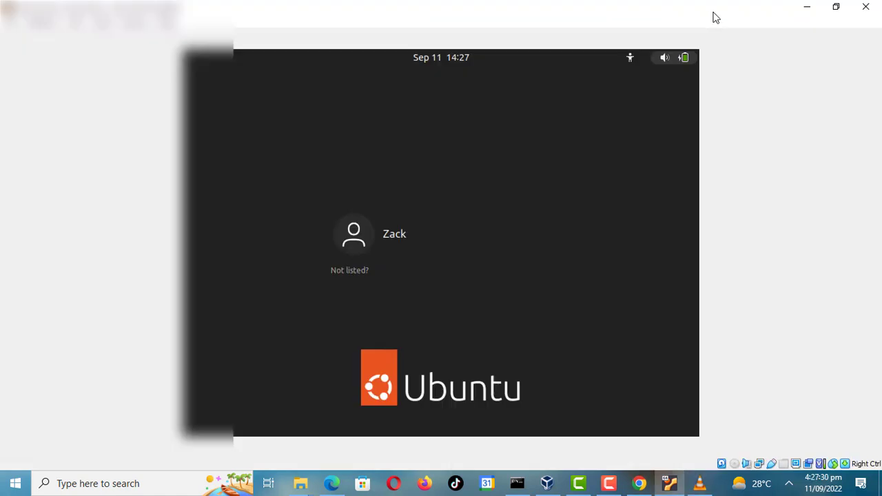
# - Restore the VM window and log in to the graphical desktop with the user account's password
pyautogui.click(836, 6)
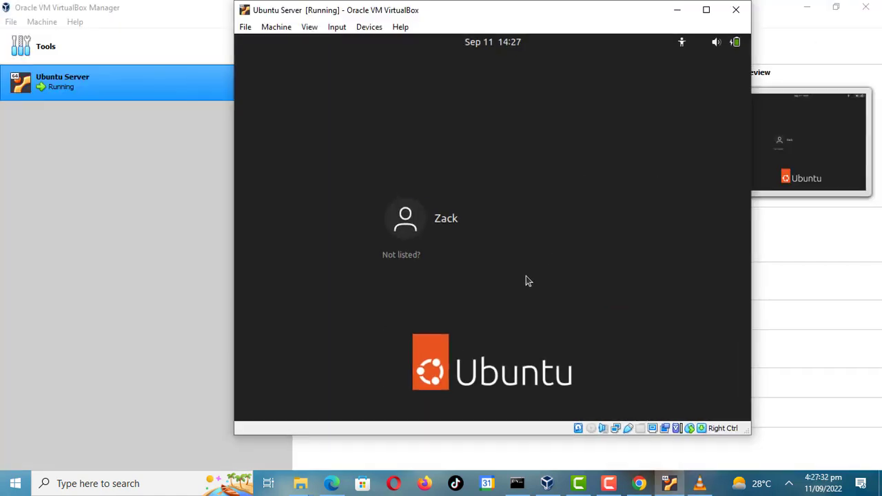
pyautogui.click(451, 226)
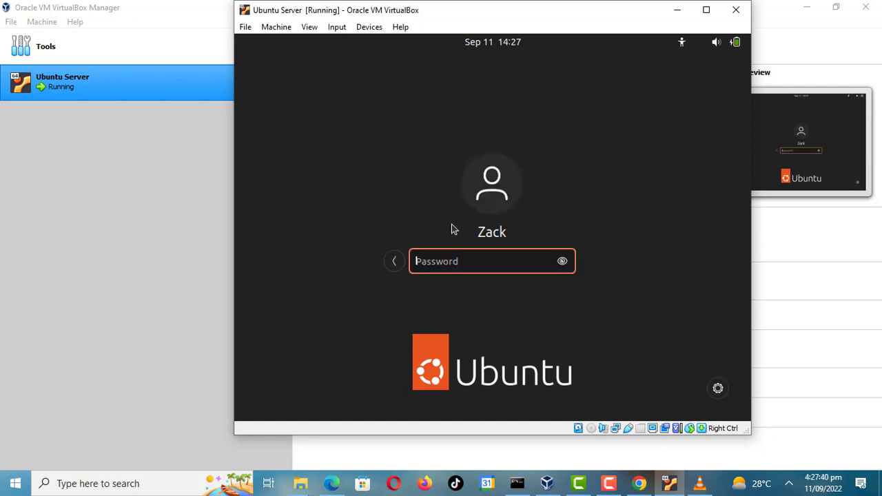
pyautogui.write('*********')
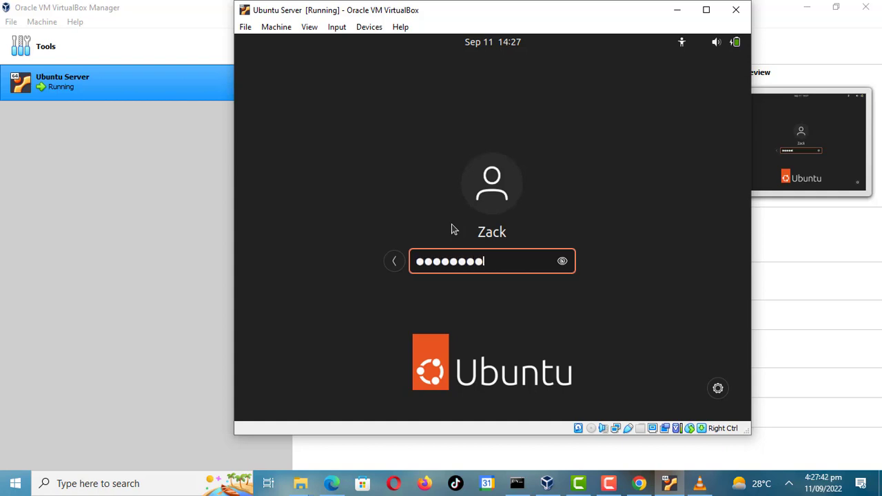
pyautogui.press('Return')
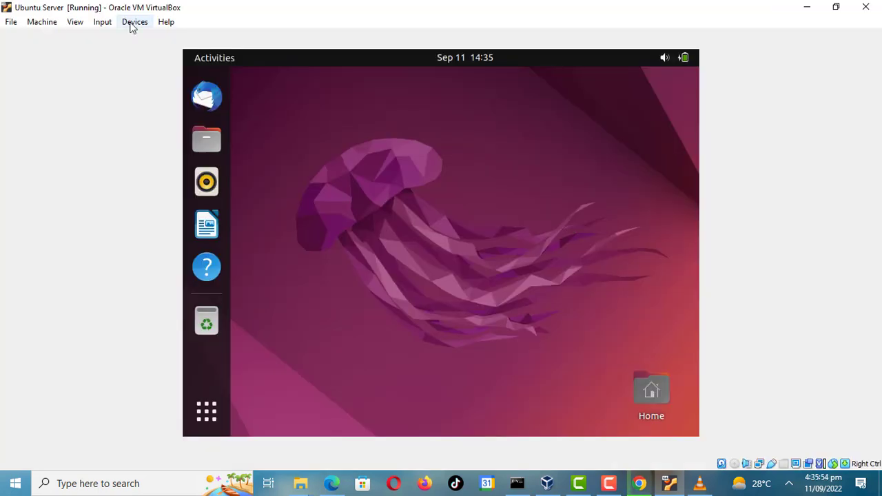
# - Insert the Guest Additions CD image into the virtual machine
pyautogui.click(132, 23)
pyautogui.moveTo(91, 26)
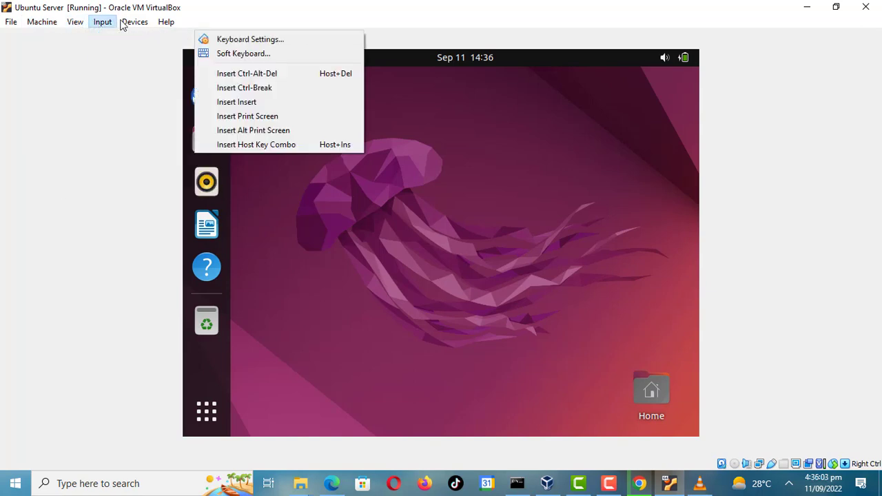
pyautogui.moveTo(128, 25)
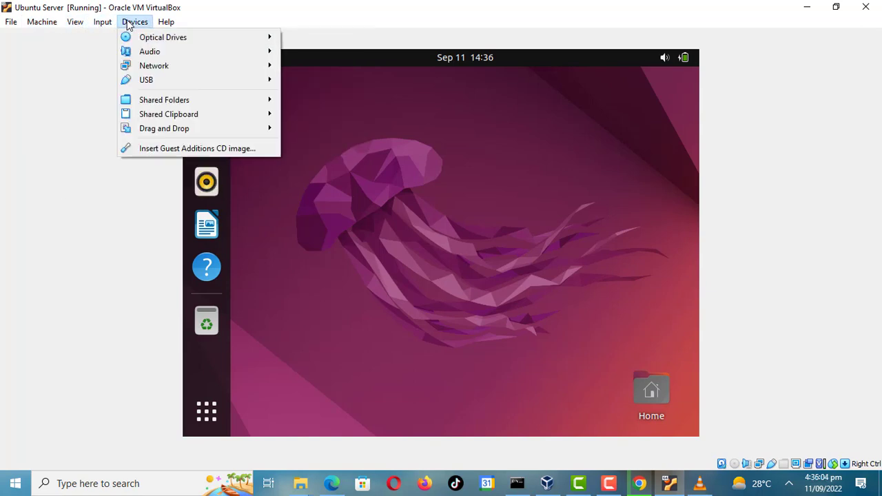
pyautogui.click(163, 149)
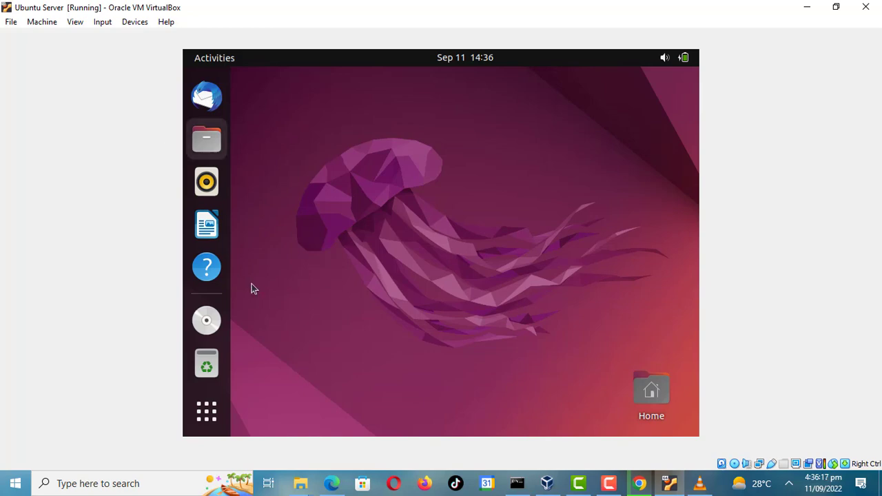
# - Open the Guest Additions disc in the file manager and open a terminal in its folder
pyautogui.click(207, 320)
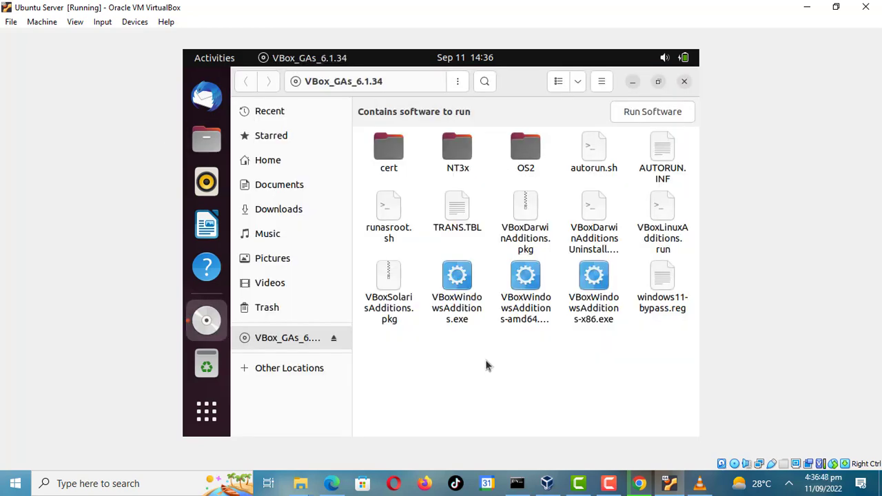
pyautogui.rightClick(486, 365)
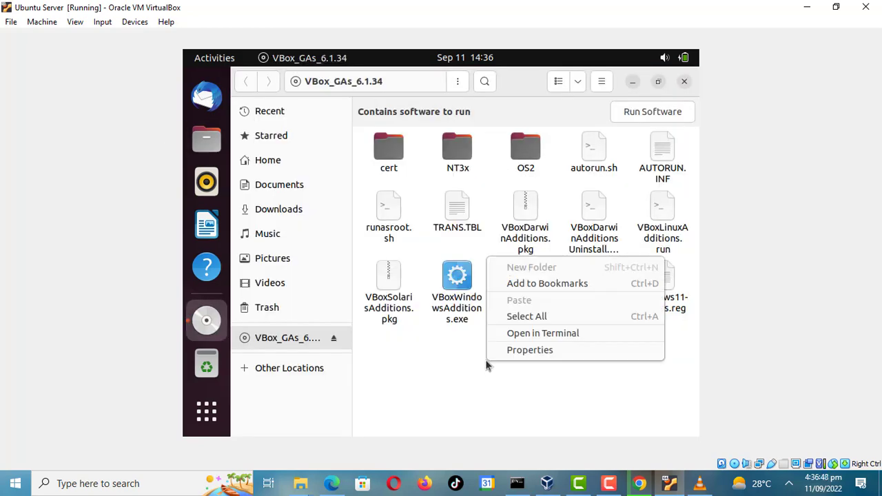
pyautogui.click(535, 334)
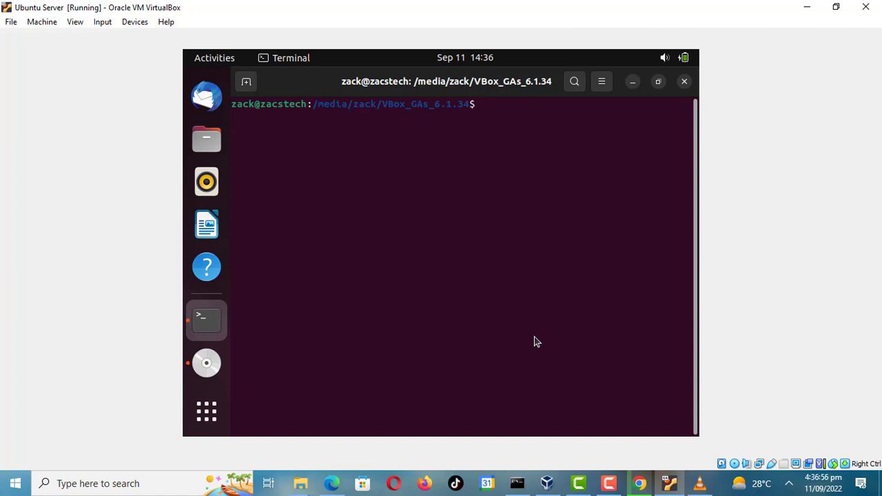
# - List the disc's files and run ./autorun.sh to start the Guest Additions installation
pyautogui.write('ls')
pyautogui.press('Return')
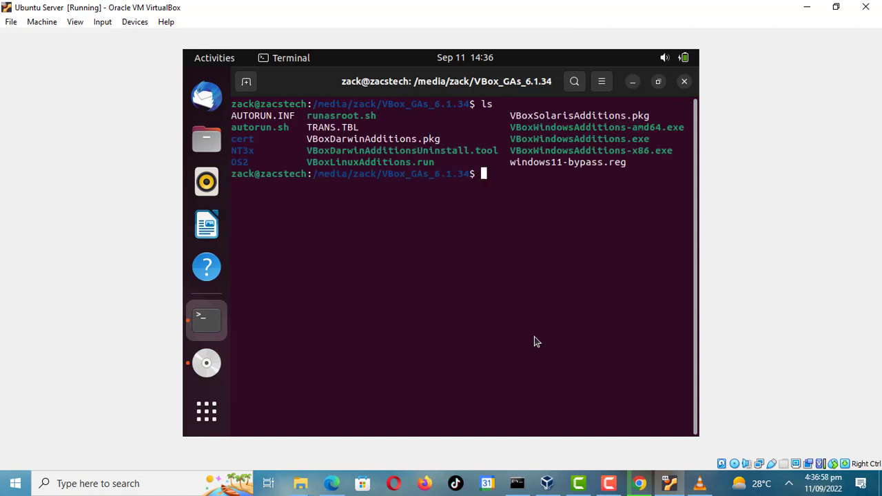
pyautogui.write('./autorun')
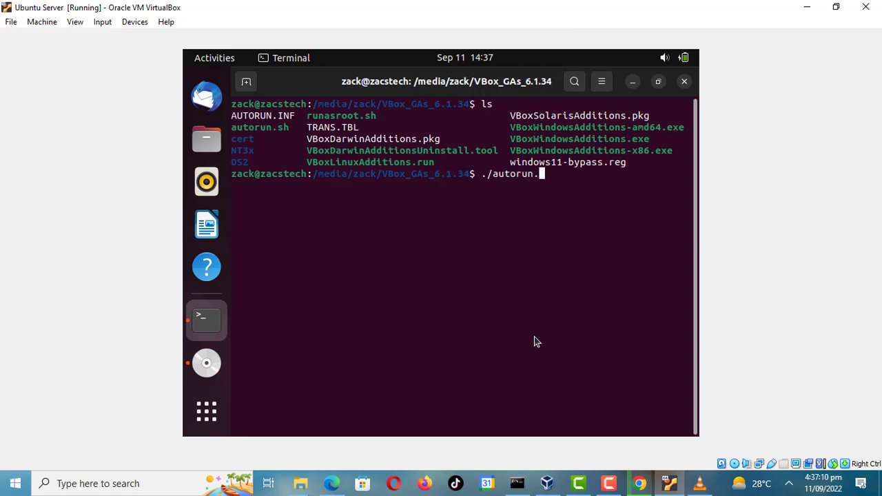
pyautogui.write('.sh')
pyautogui.press('Return')
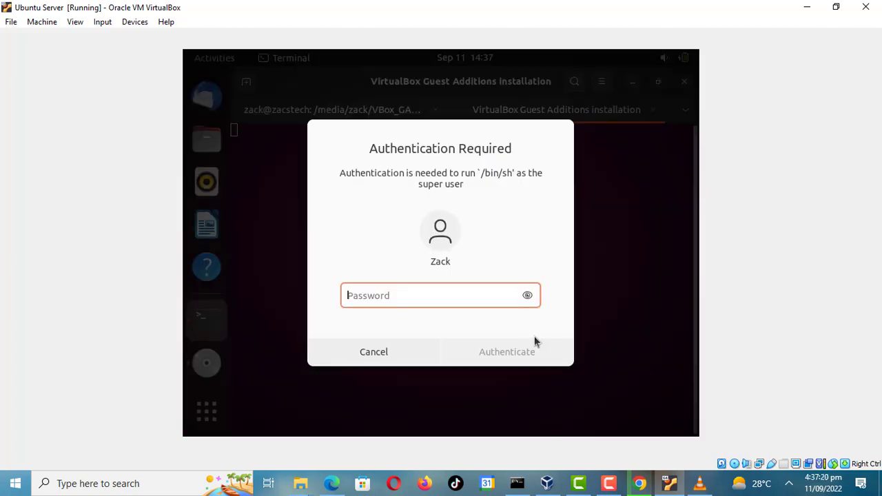
# - Authenticate the installer with the account password and close the installation window when it finishes
pyautogui.write('••••••••')
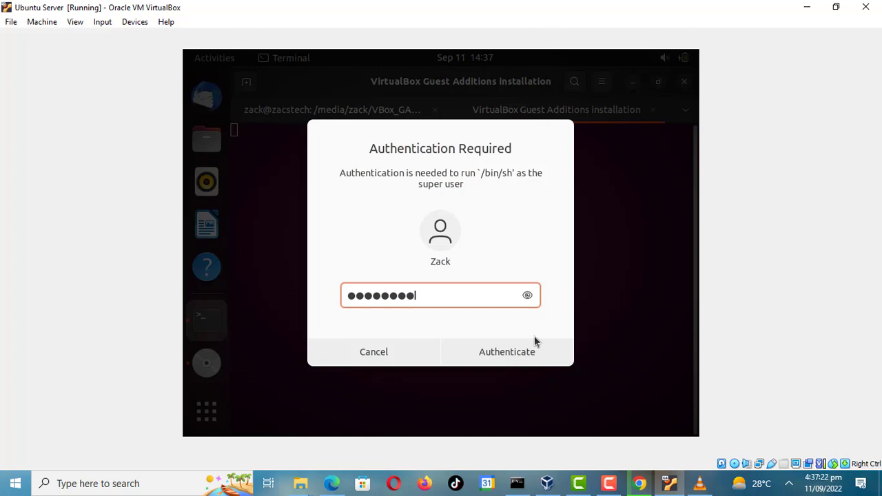
pyautogui.click(519, 353)
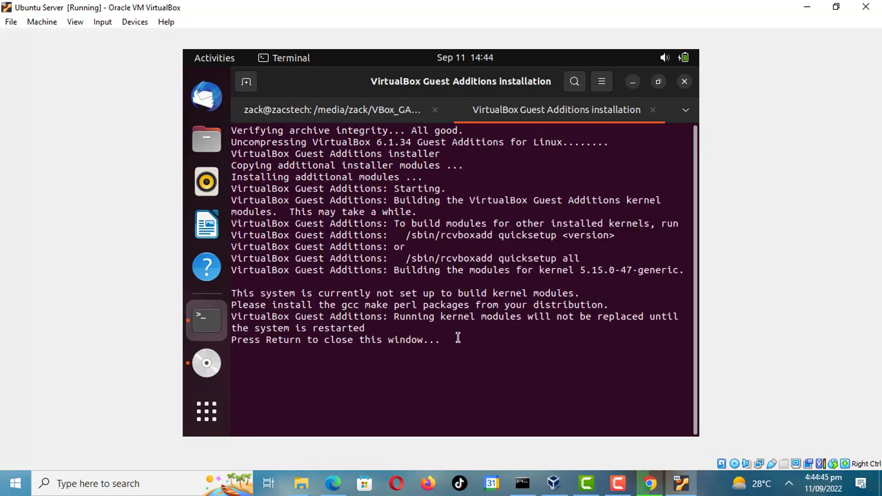
pyautogui.press('Return')
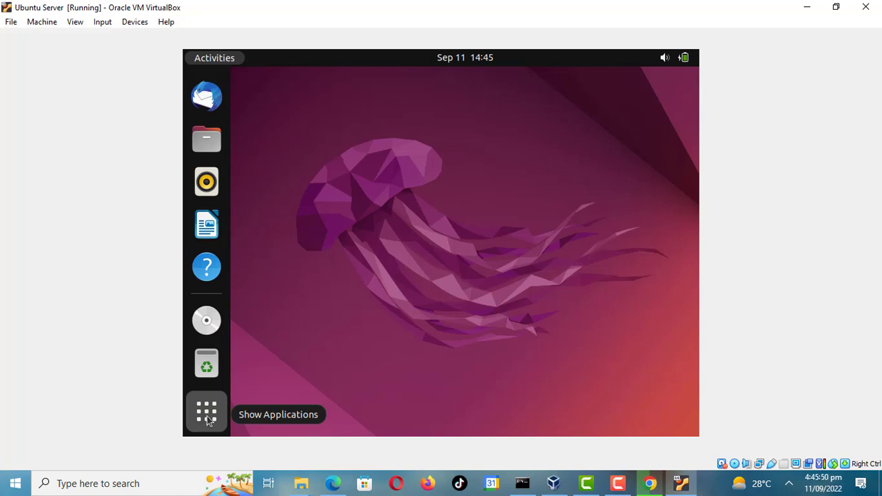
# - Reset the virtual machine to restart the guest system
pyautogui.click(207, 415)
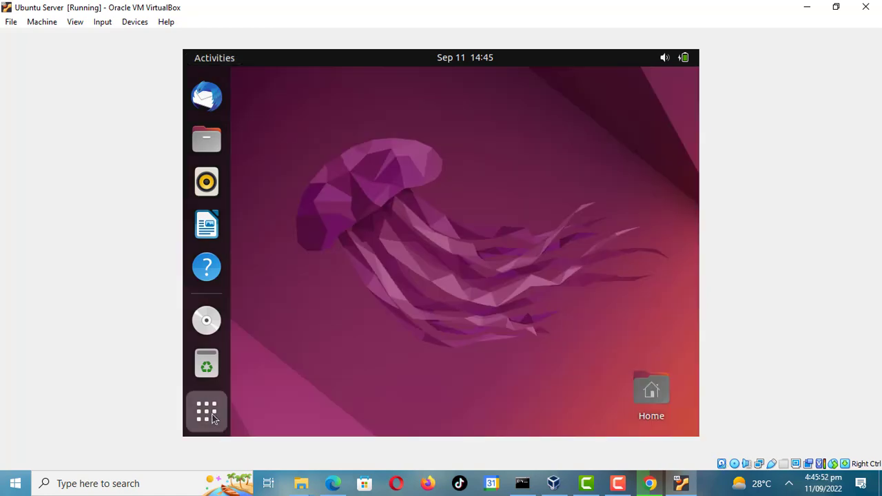
pyautogui.click(212, 416)
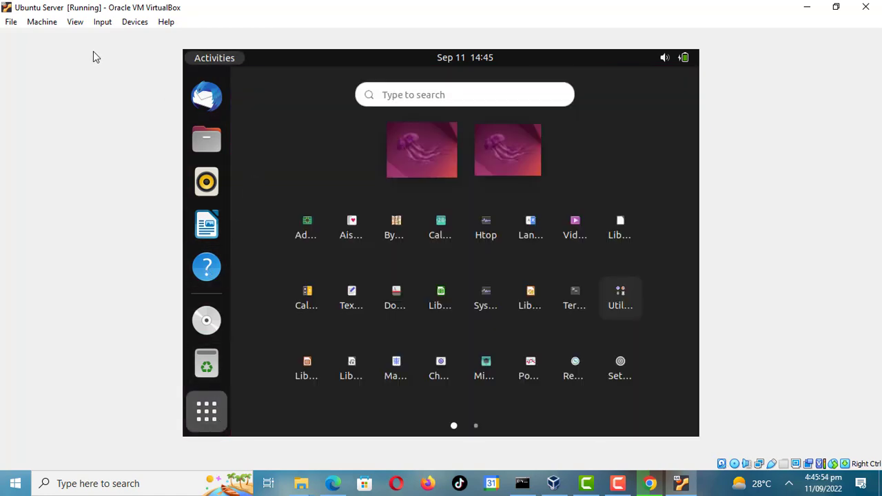
pyautogui.click(41, 22)
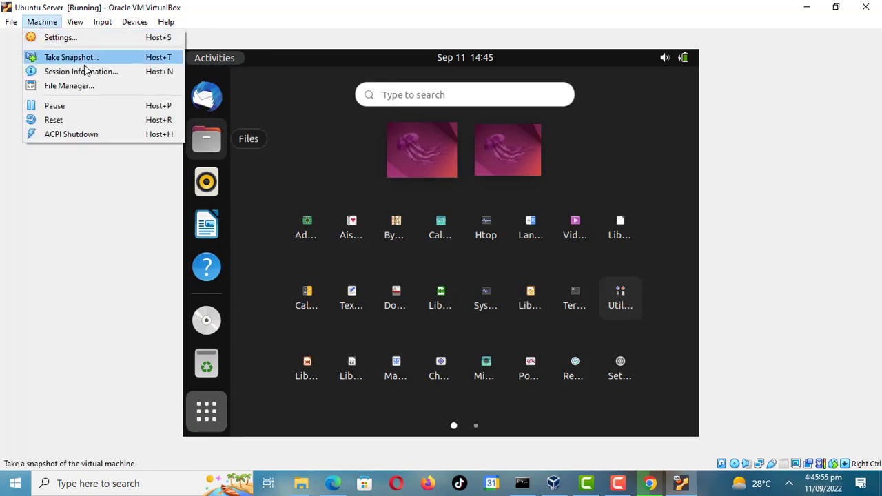
pyautogui.click(63, 120)
pyautogui.click(414, 286)
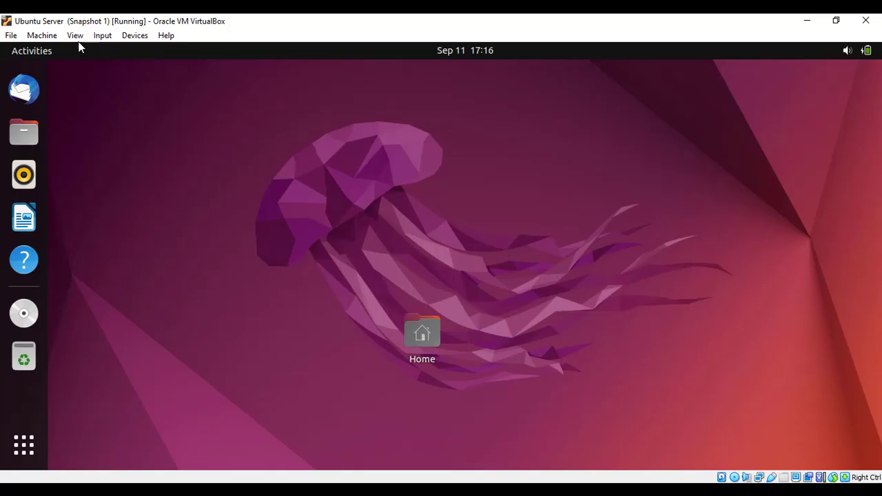
# - Switch the virtual machine window to full-screen mode
pyautogui.click(76, 35)
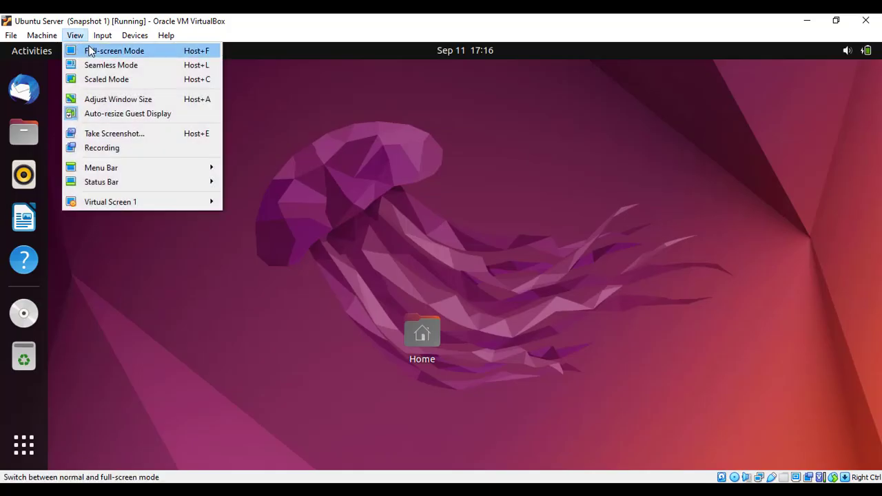
pyautogui.click(305, 25)
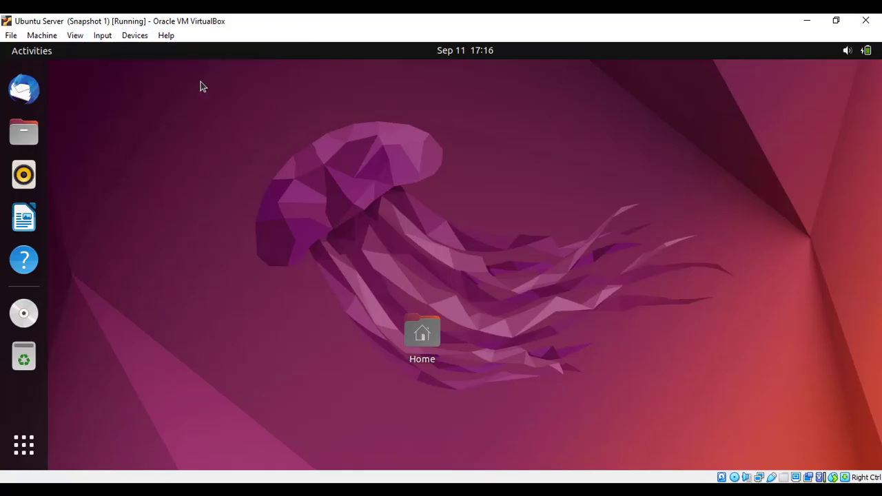
pyautogui.click(81, 37)
pyautogui.click(88, 50)
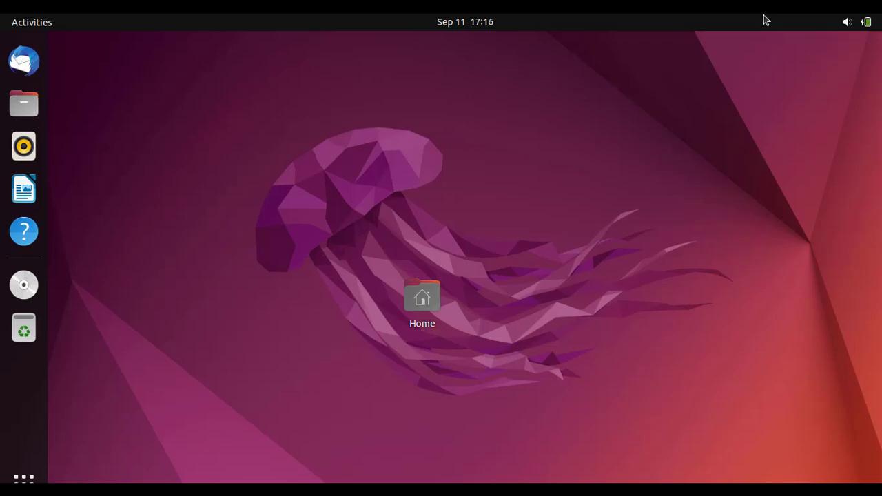
pyautogui.hotkey('ctrl', 'f')
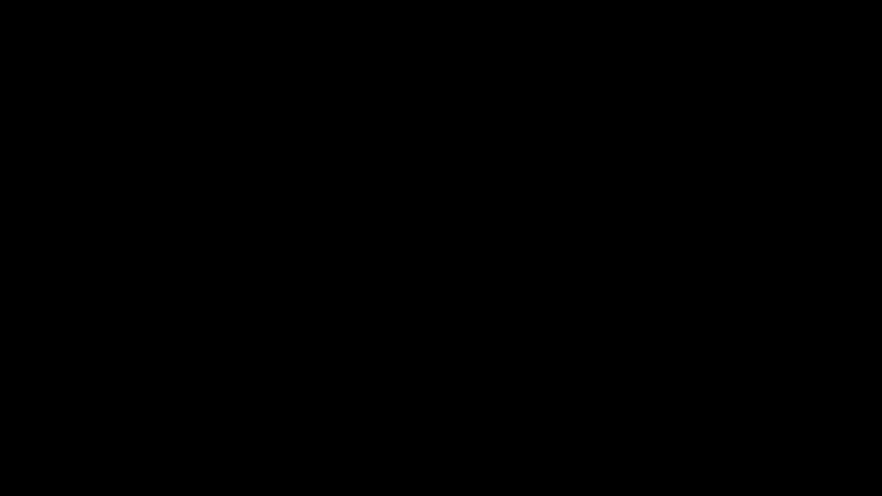